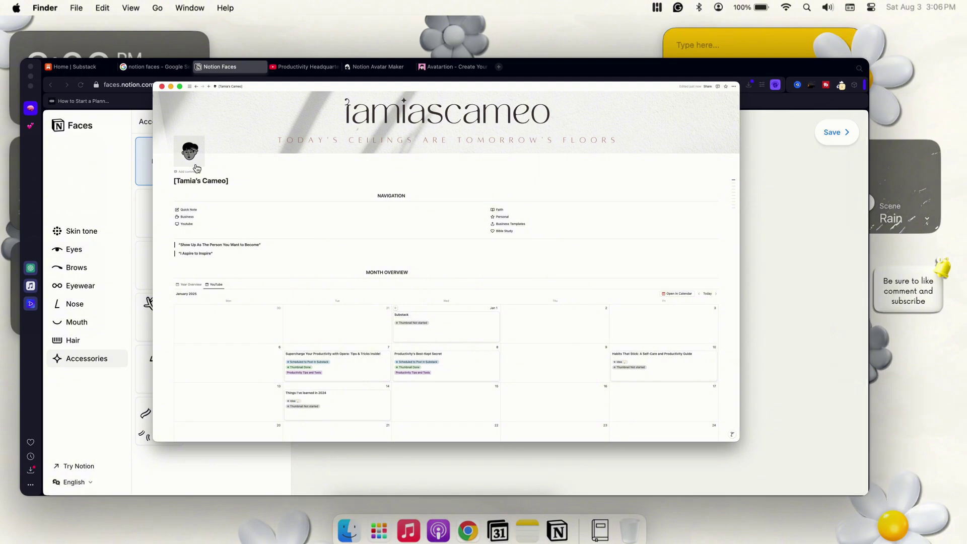
Look over Notion Avatar Maker and Avatartion's face picker, then go back to Notion Faces.
click(368, 70)
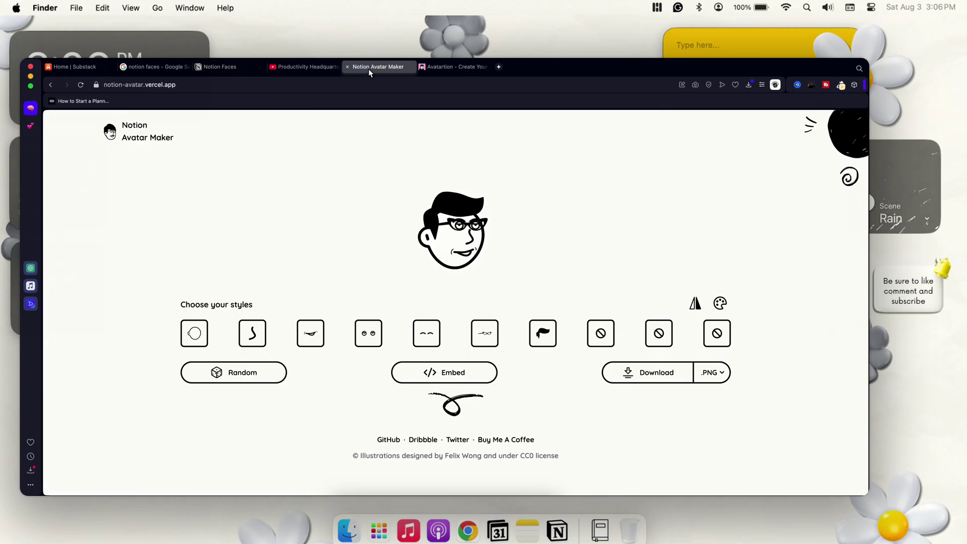
click(443, 75)
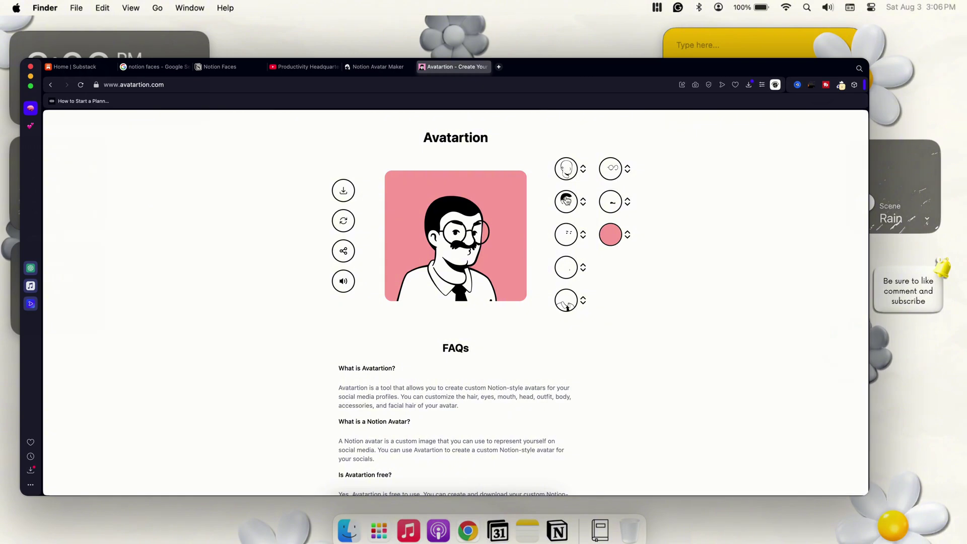
click(566, 169)
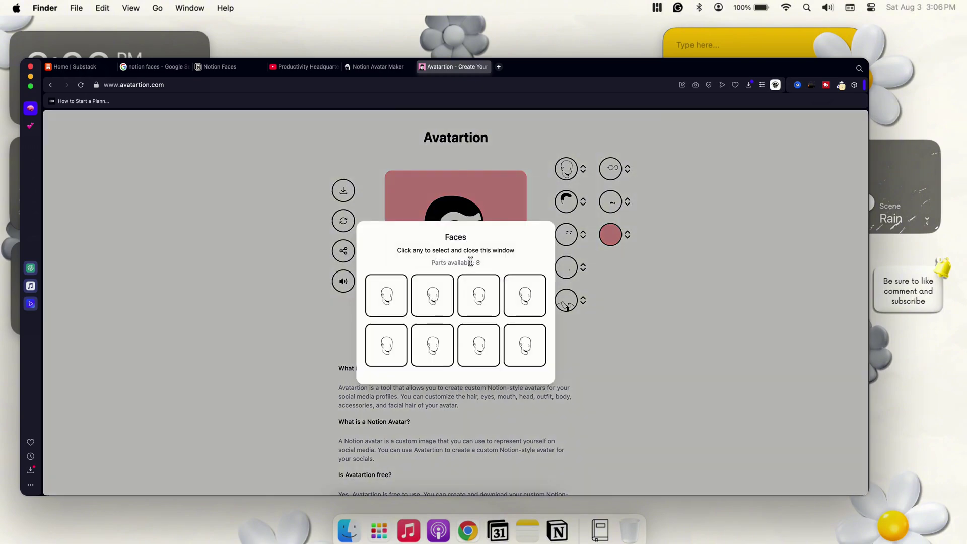
click(481, 195)
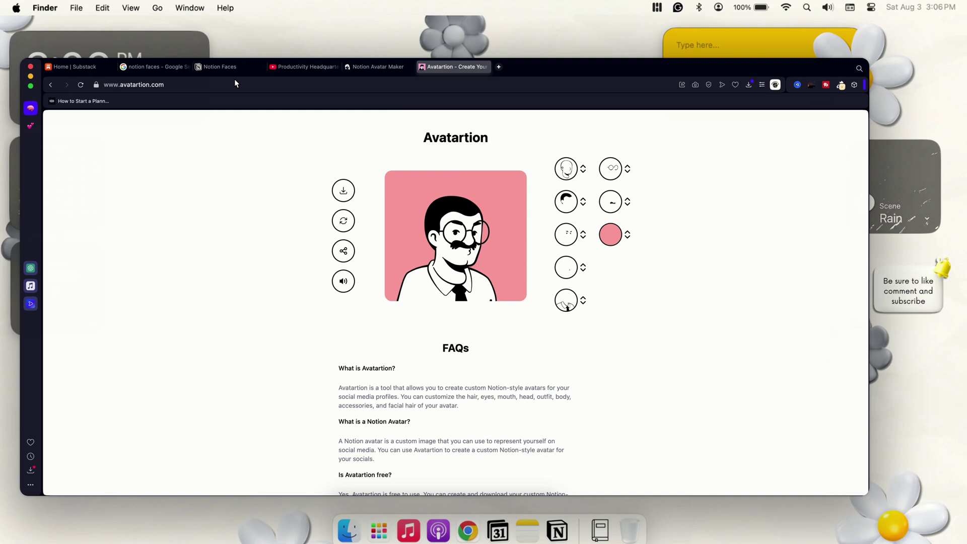
click(211, 69)
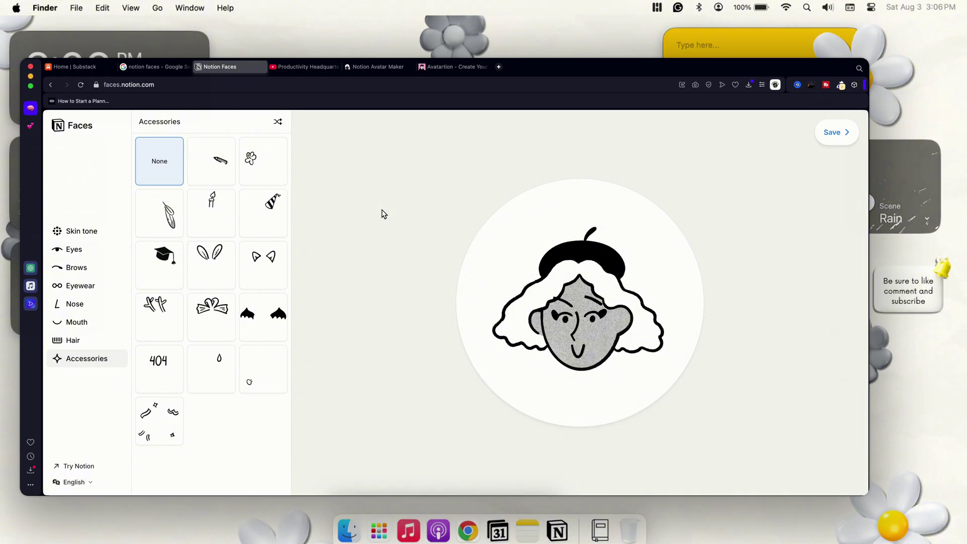
click(152, 68)
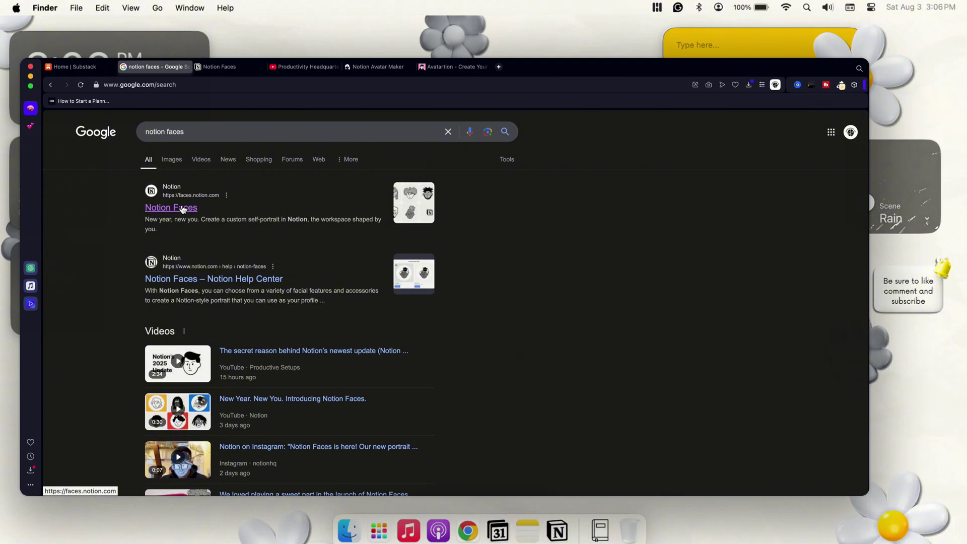
Back in Notion Faces, view skin tones, then scroll through the whole Eyes grid.
click(224, 69)
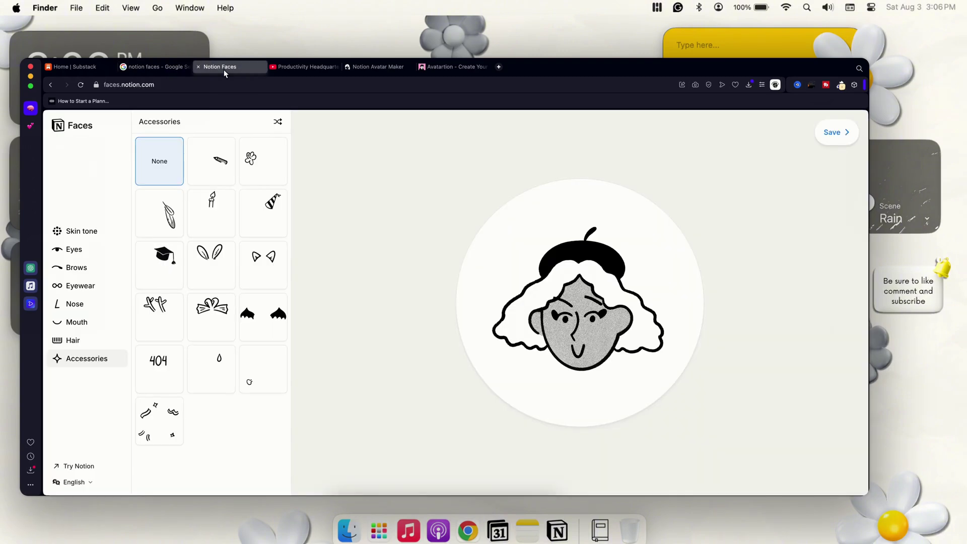
click(105, 233)
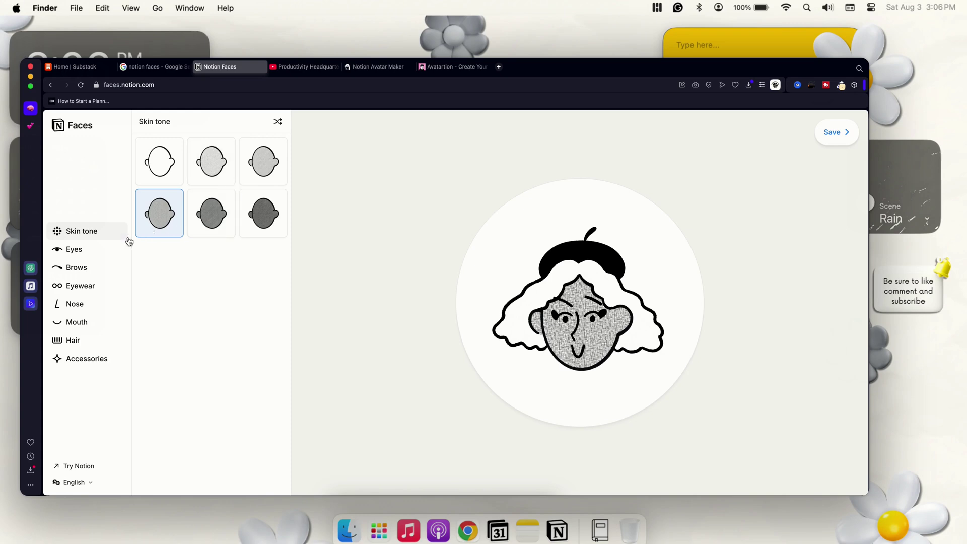
click(92, 258)
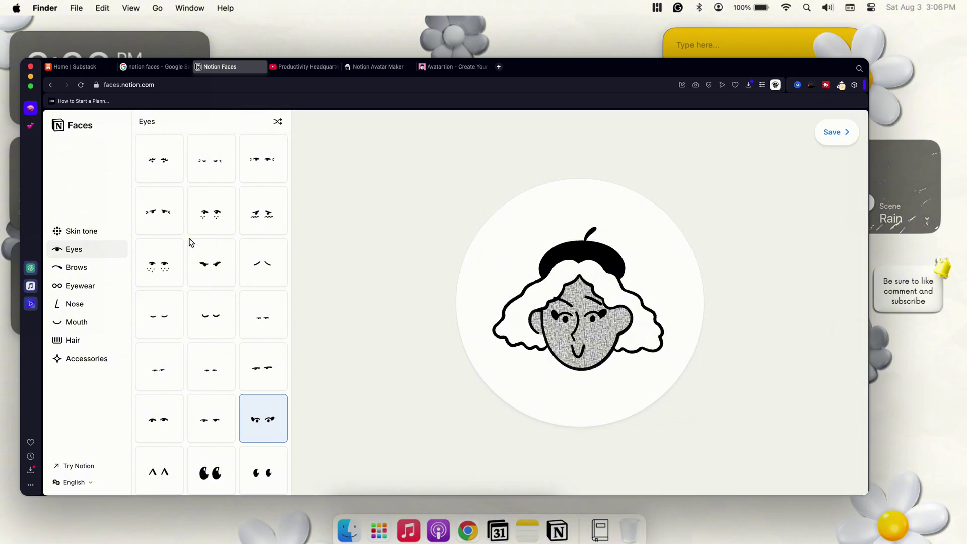
scroll(199, 304, down, 2)
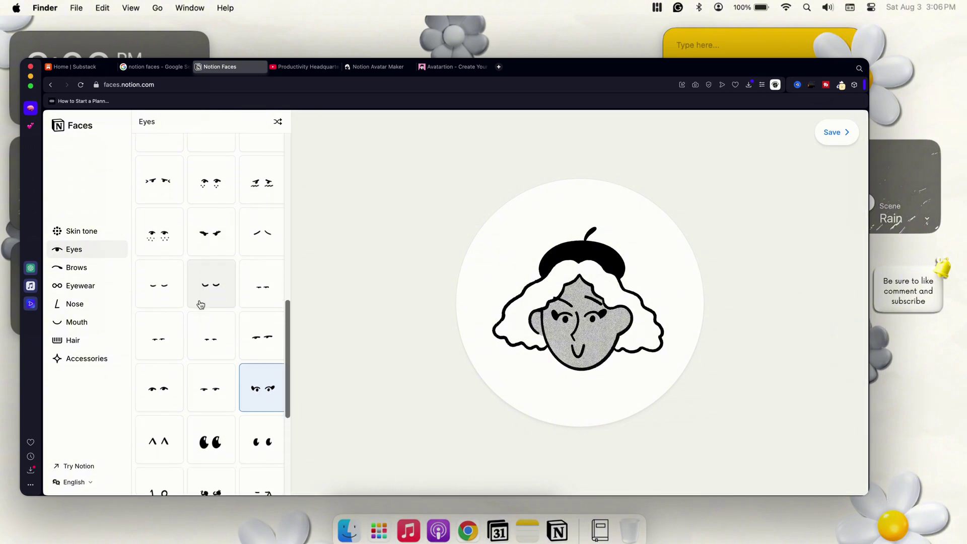
scroll(200, 304, down, 6)
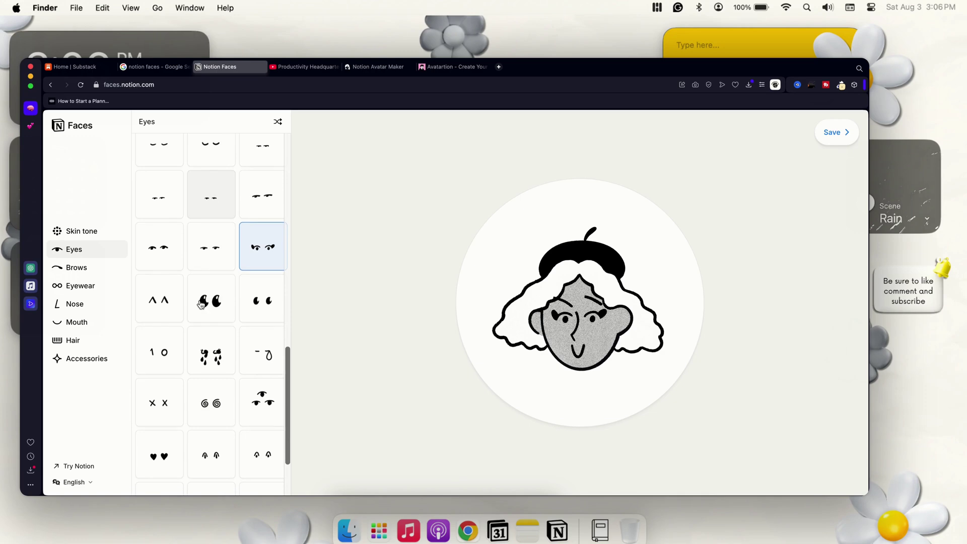
scroll(201, 304, down, 4)
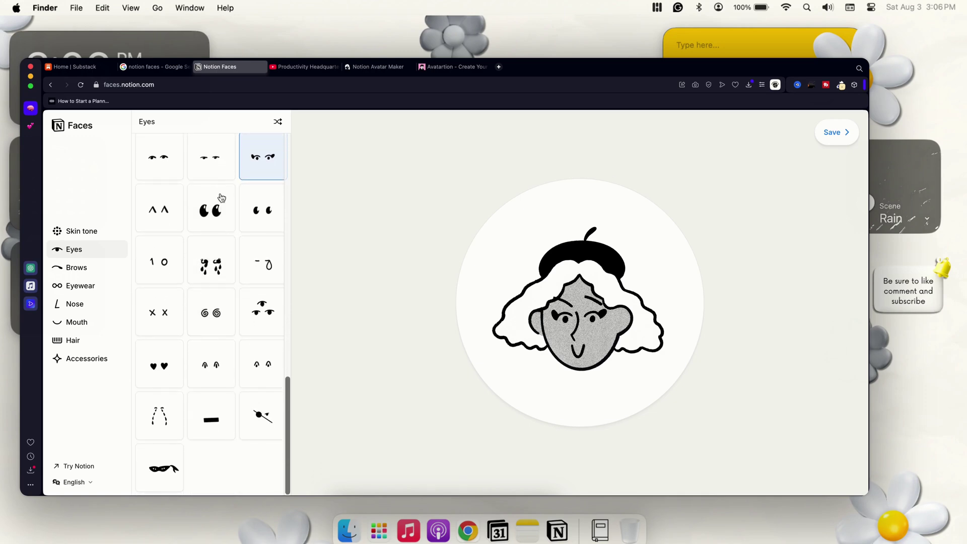
On Substack, scroll the profile feed to the Notion avatar post and advance its carousel.
click(70, 65)
scroll(659, 321, down, 3)
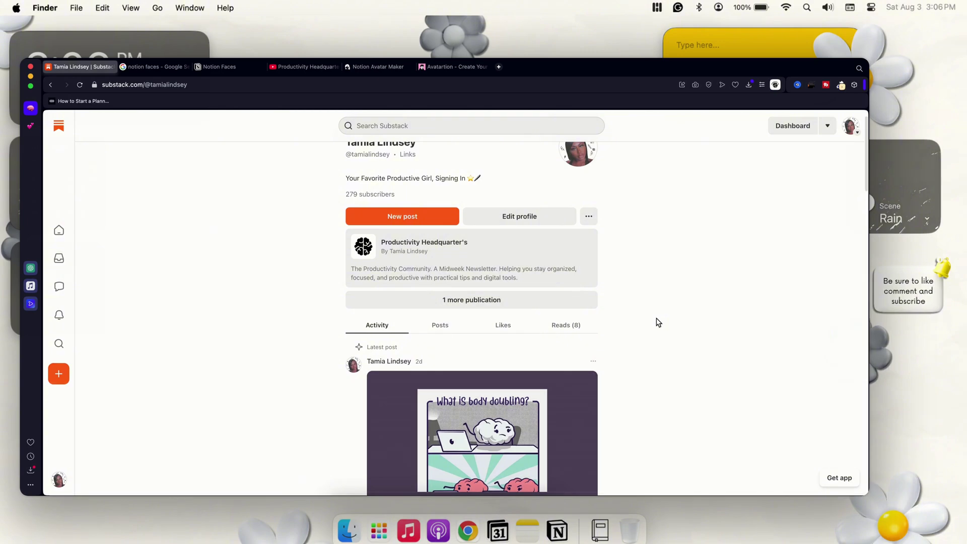
scroll(657, 322, up, 3)
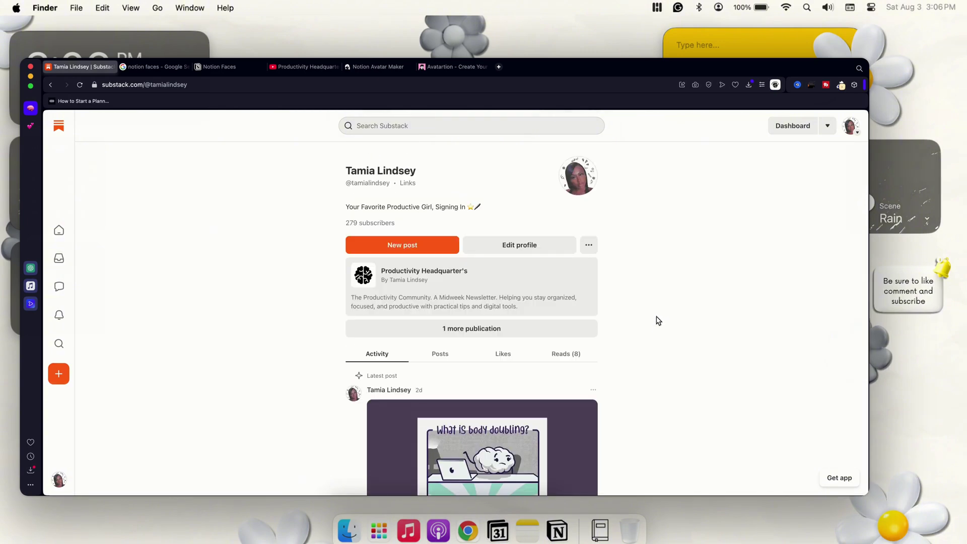
scroll(657, 324, down, 3)
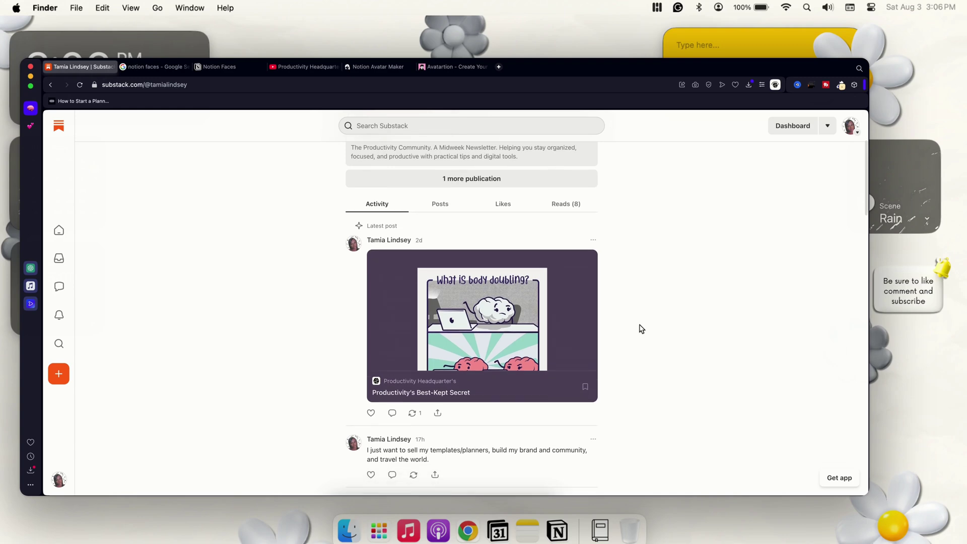
scroll(640, 330, down, 5)
scroll(632, 330, down, 1)
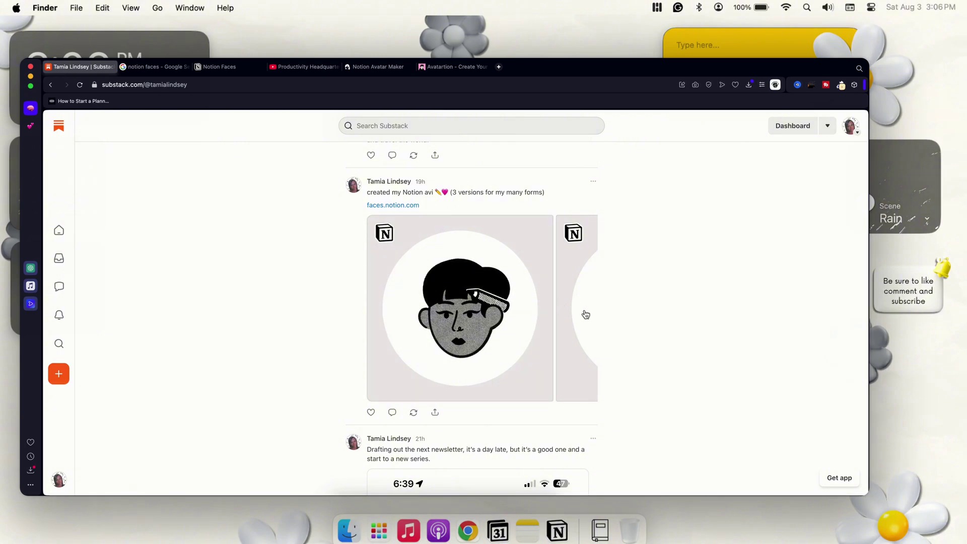
scroll(585, 314, right, 2)
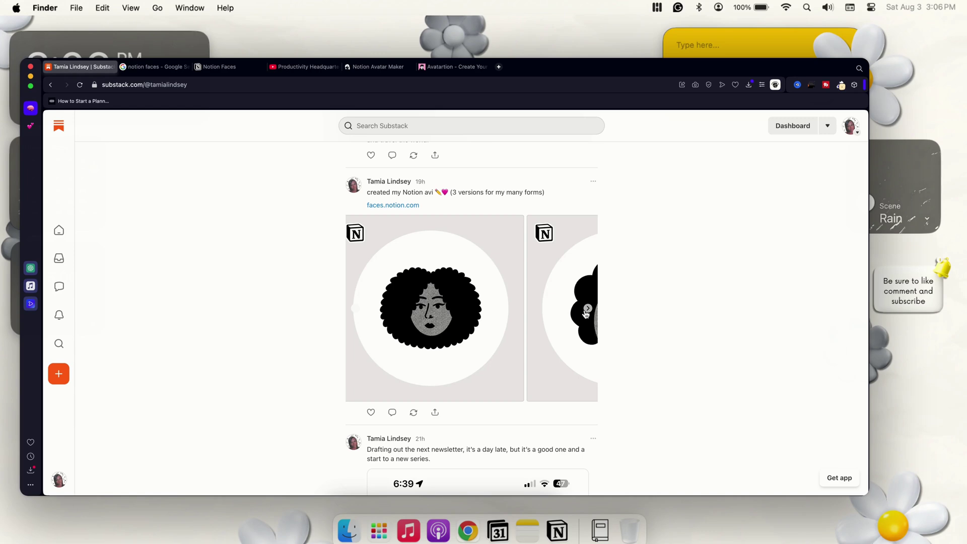
click(587, 309)
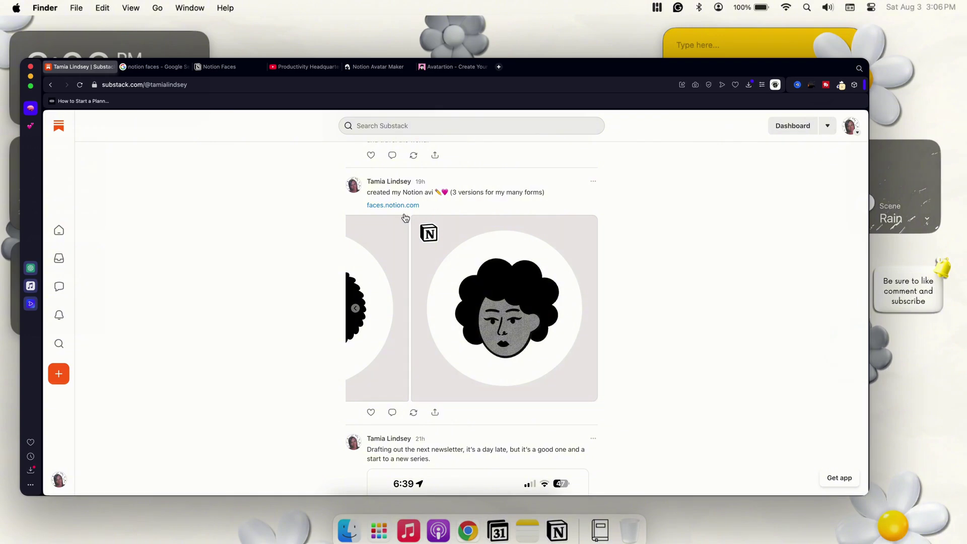
Back in Notion Faces, try solid black bar eyes, then a lashed eye style.
click(229, 67)
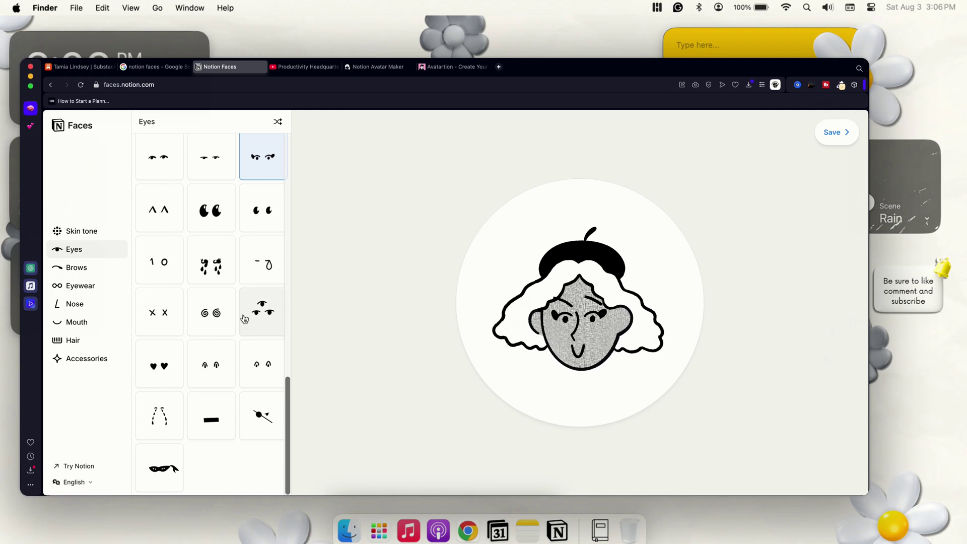
scroll(206, 387, up, 2)
click(213, 461)
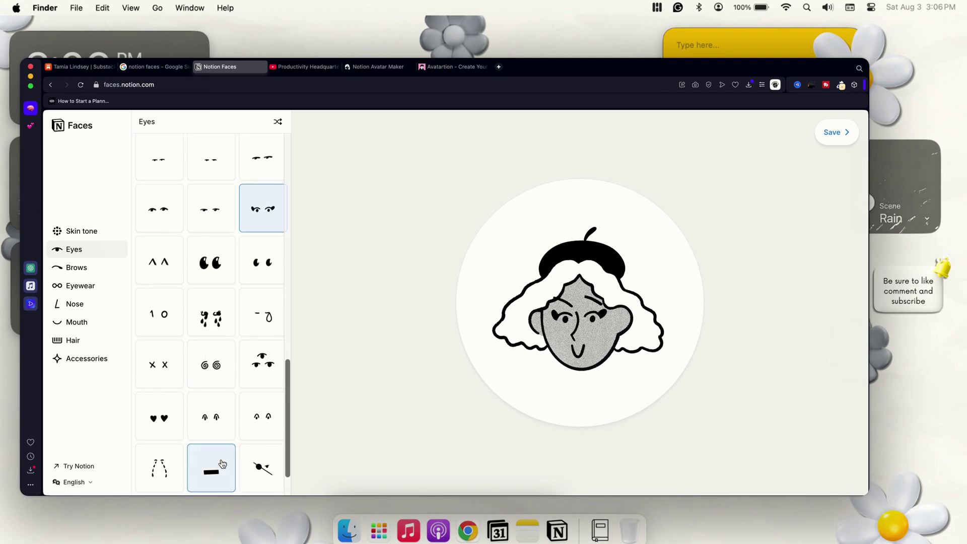
scroll(181, 276, up, 2)
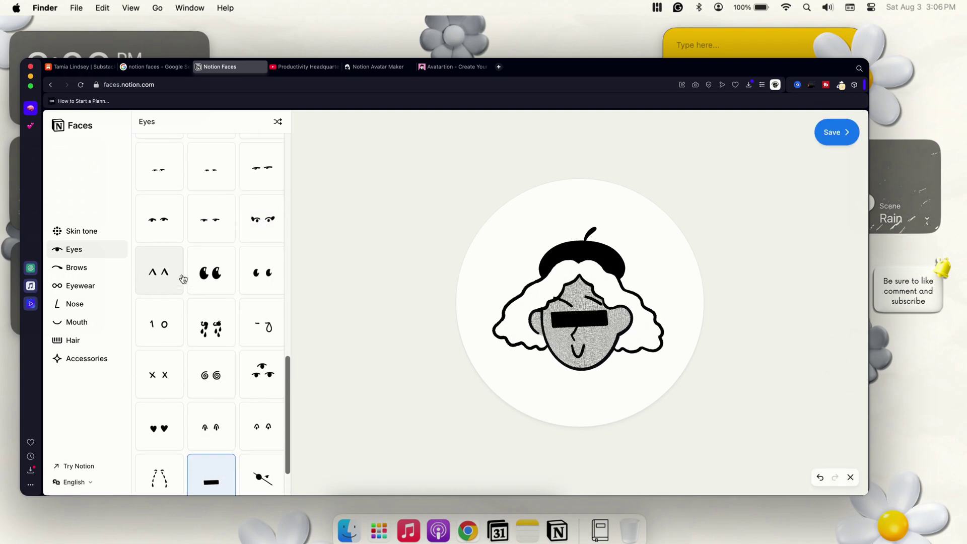
scroll(182, 273, up, 5)
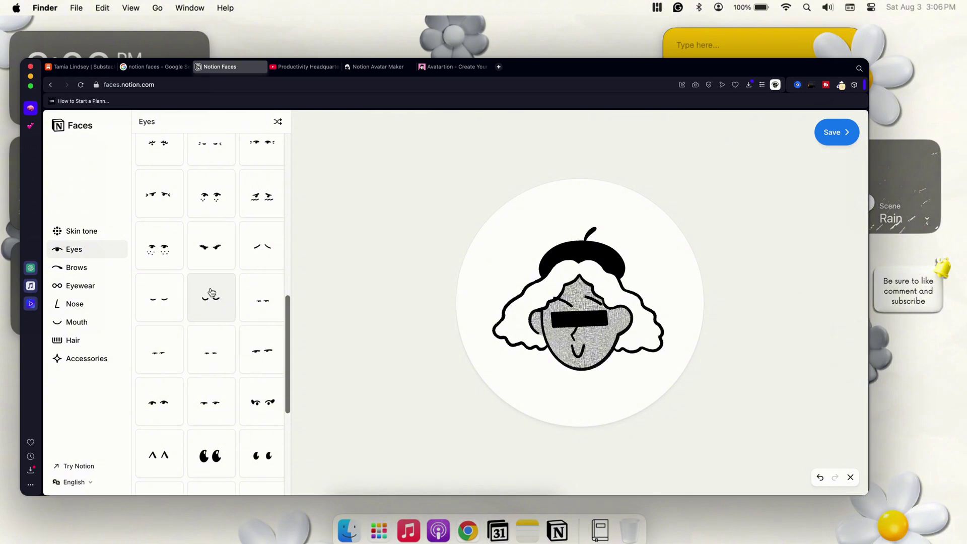
click(214, 267)
scroll(220, 274, up, 1)
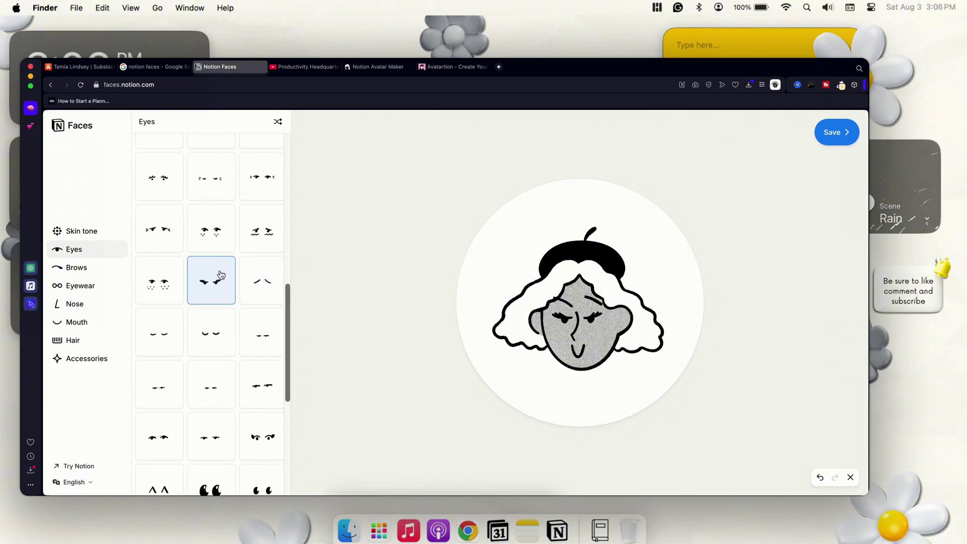
scroll(222, 256, up, 2)
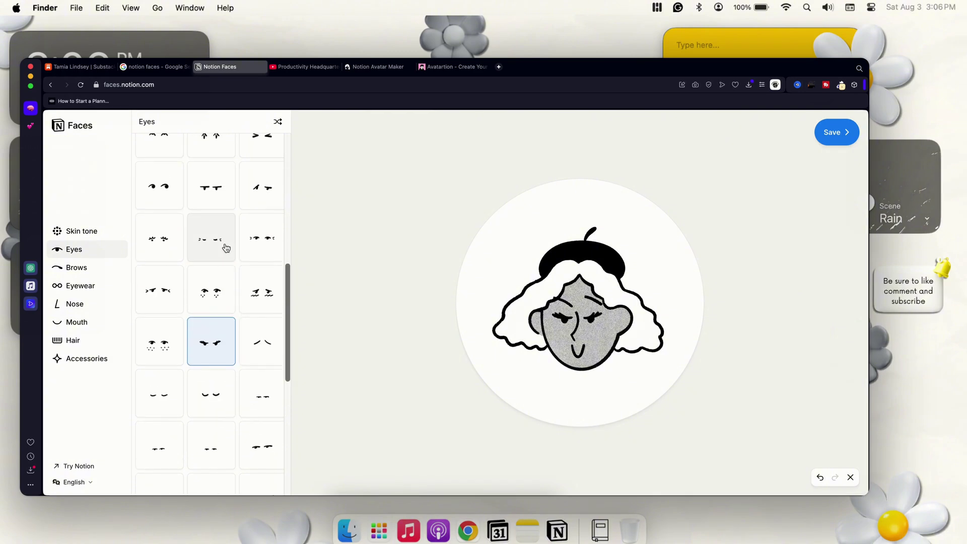
scroll(246, 252, up, 6)
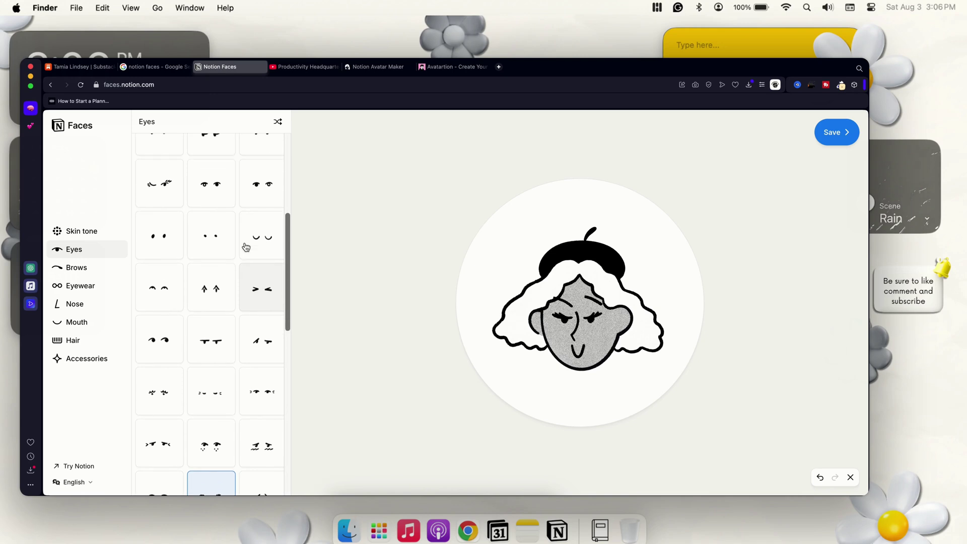
scroll(243, 254, up, 1)
Compare narrow and winking eyes, settle on plain open eyes, and show the Brows options.
click(169, 234)
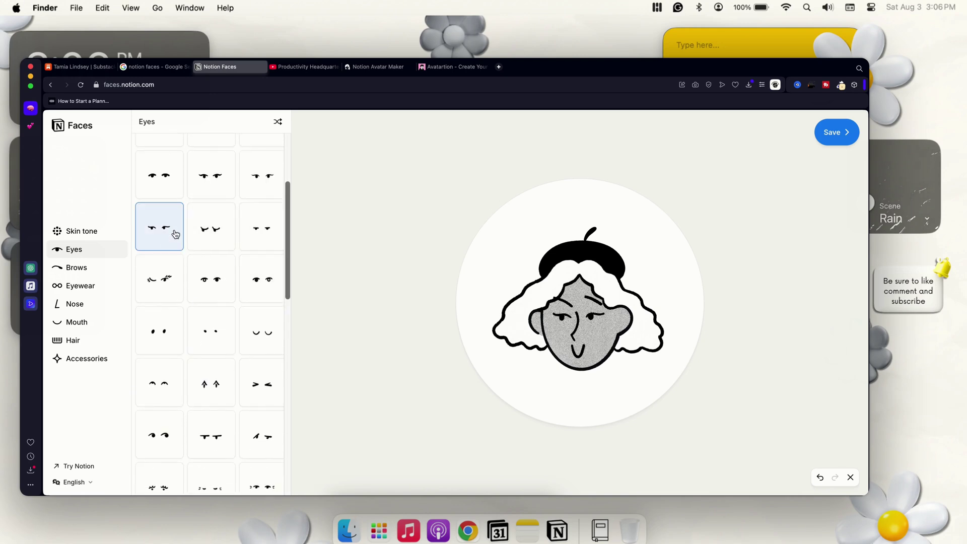
click(223, 184)
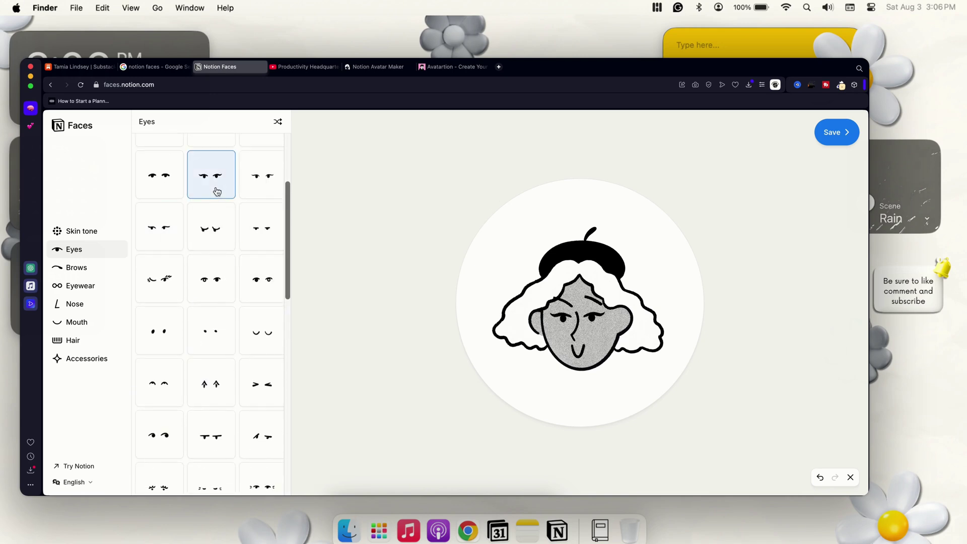
click(155, 237)
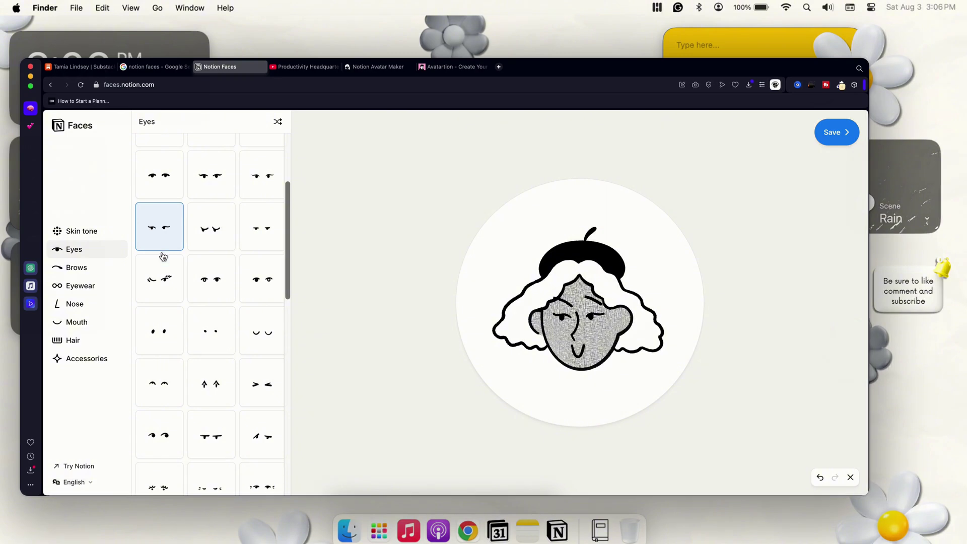
click(170, 278)
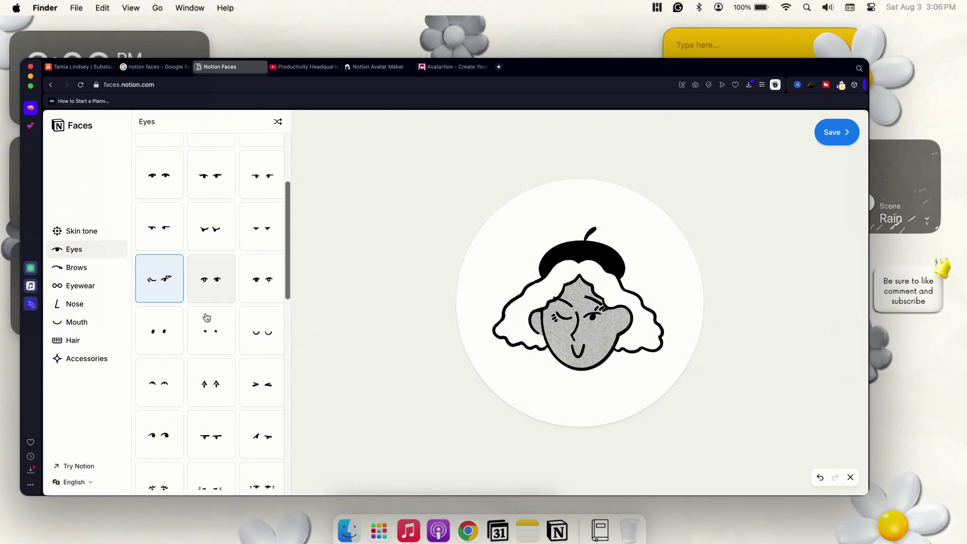
scroll(207, 317, down, 2)
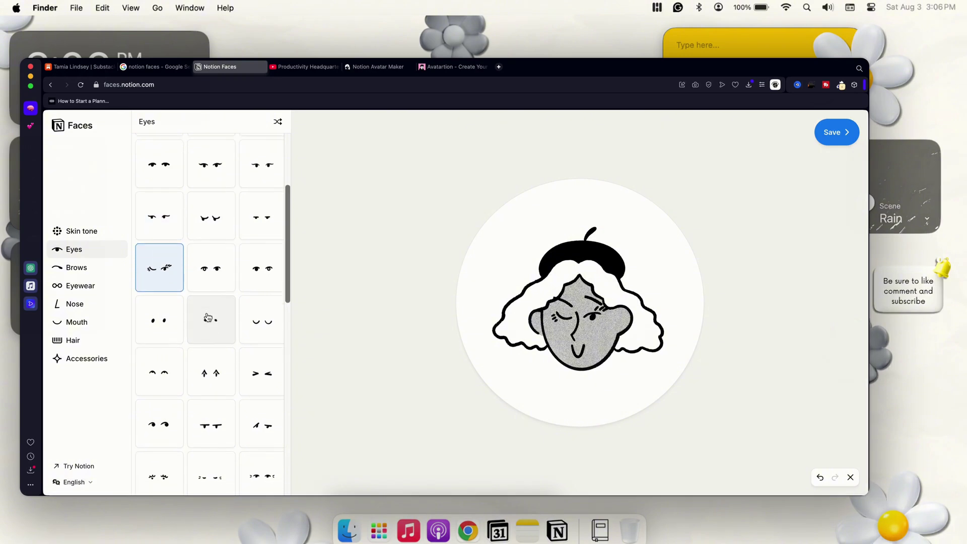
click(164, 202)
click(281, 147)
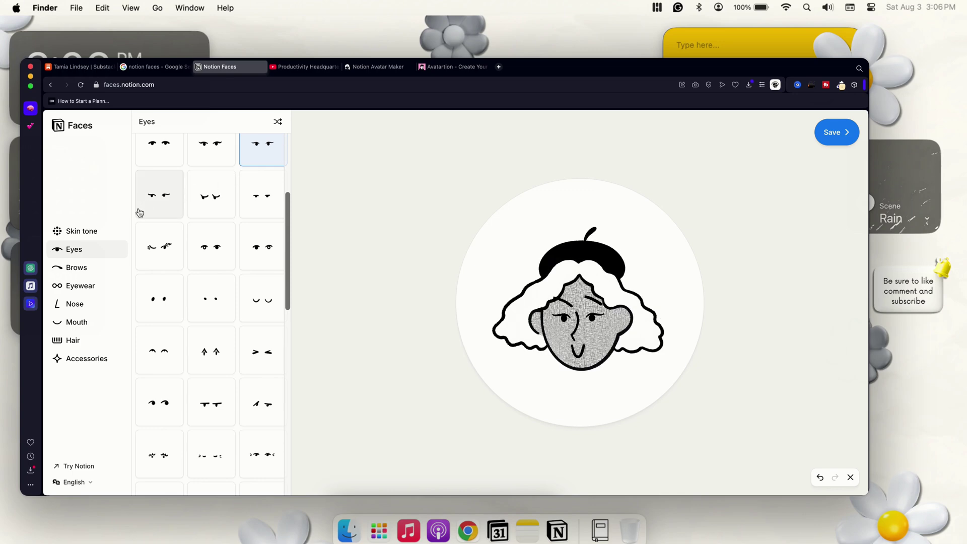
click(79, 267)
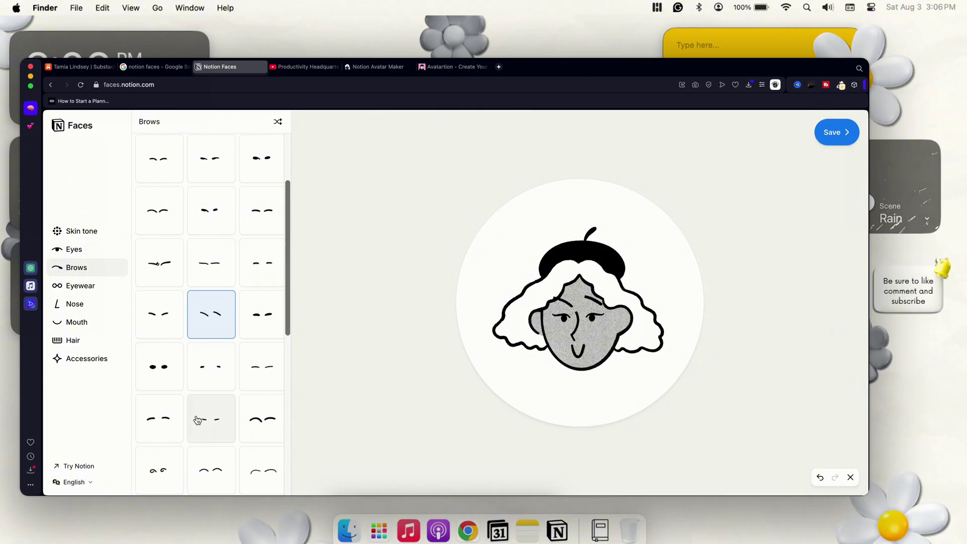
Try a thinner brow, then keep the gently arched eyebrows.
scroll(199, 418, down, 2)
scroll(227, 422, down, 1)
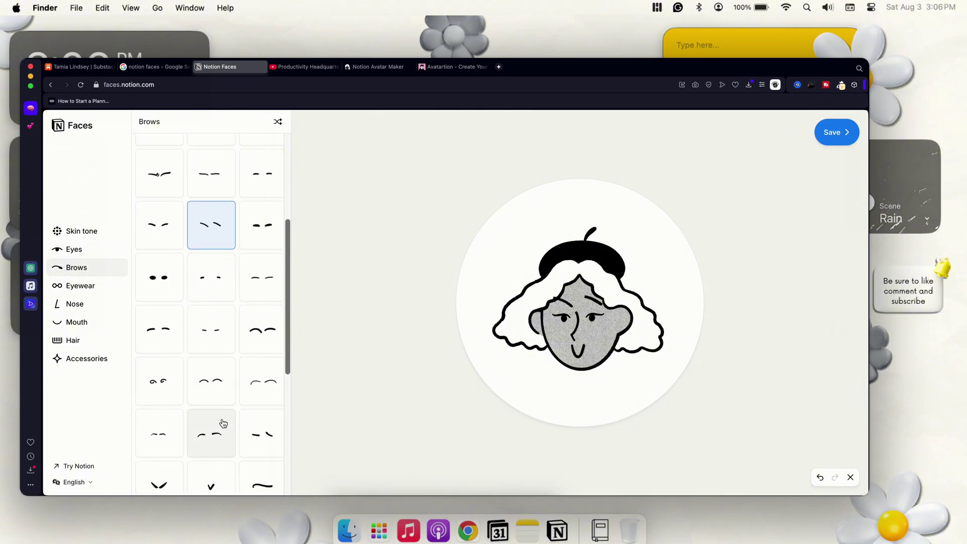
click(175, 439)
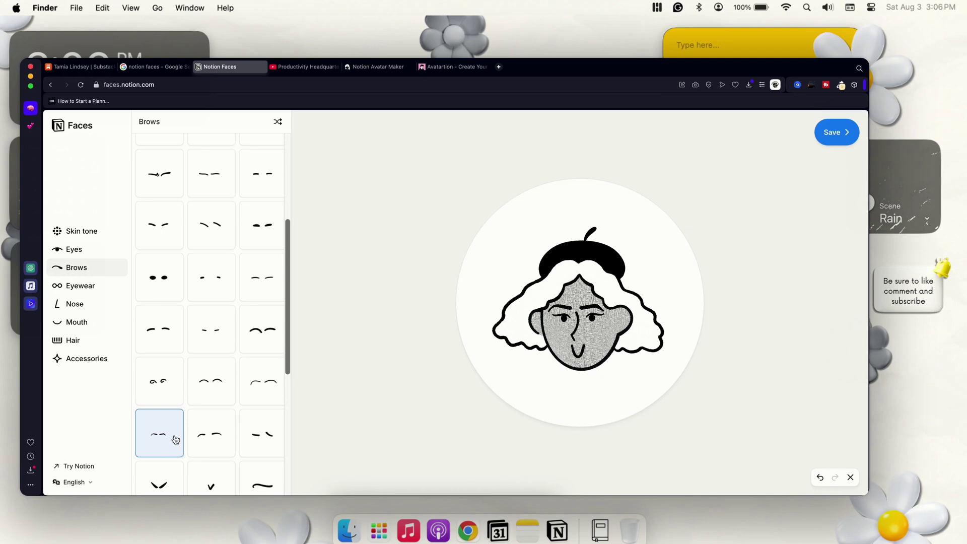
click(209, 432)
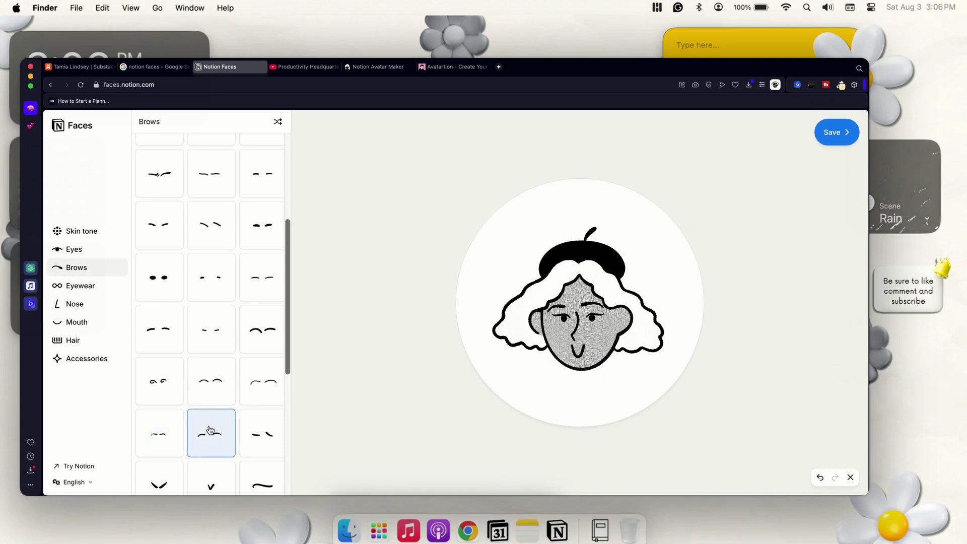
Try round, rectangular and monocle eyewear, keeping the round glasses.
scroll(210, 429, down, 1)
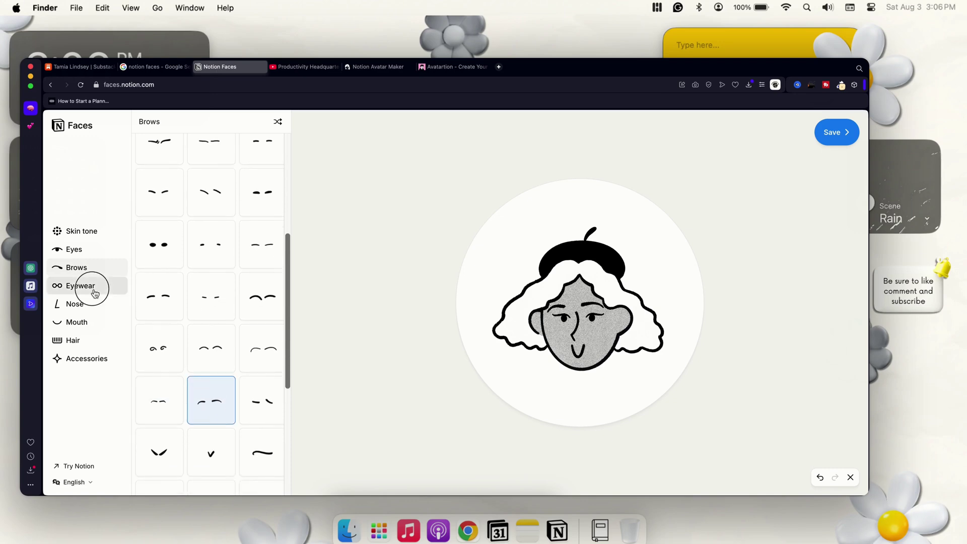
click(94, 292)
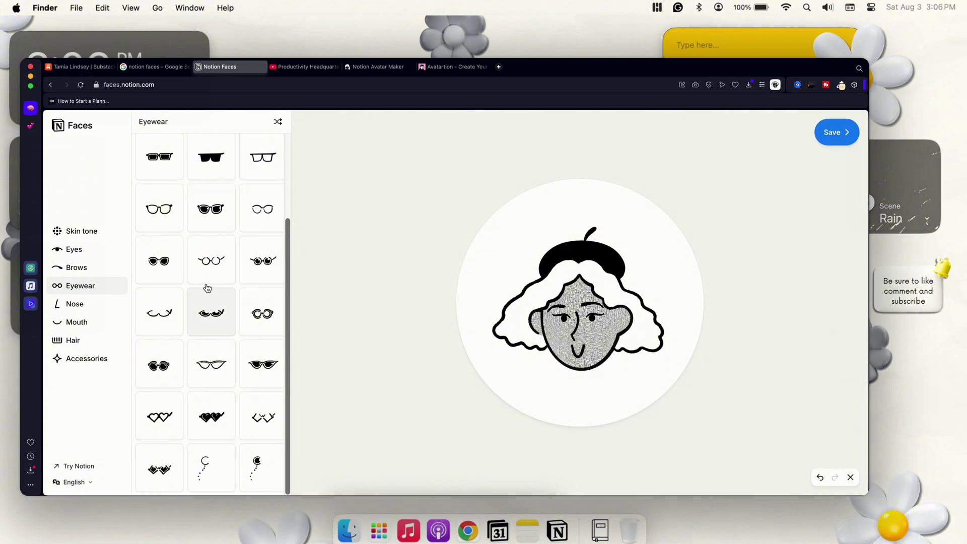
click(170, 215)
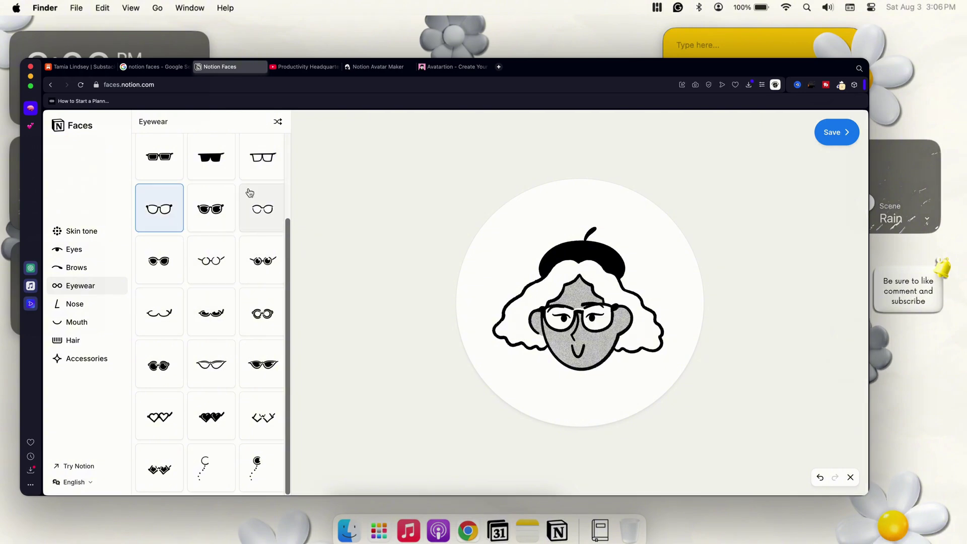
click(279, 156)
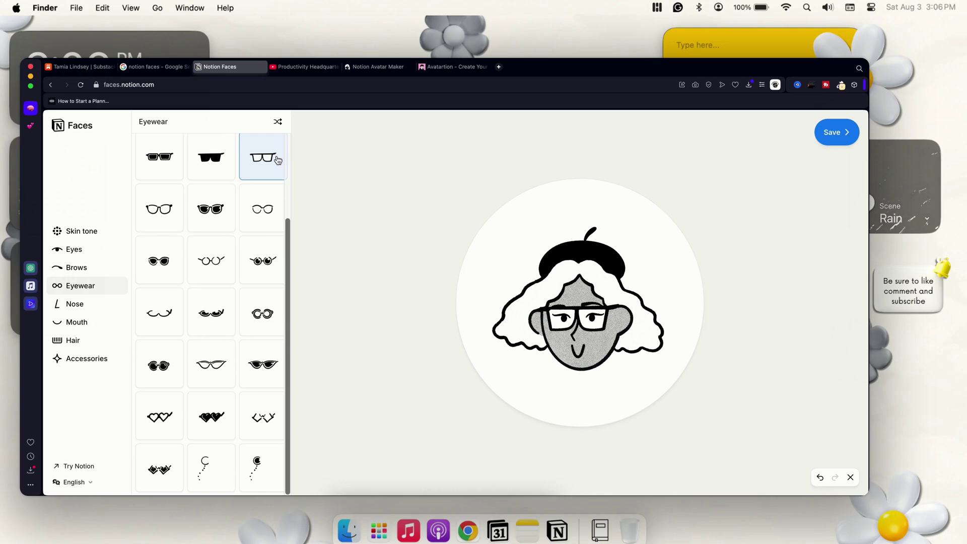
click(224, 477)
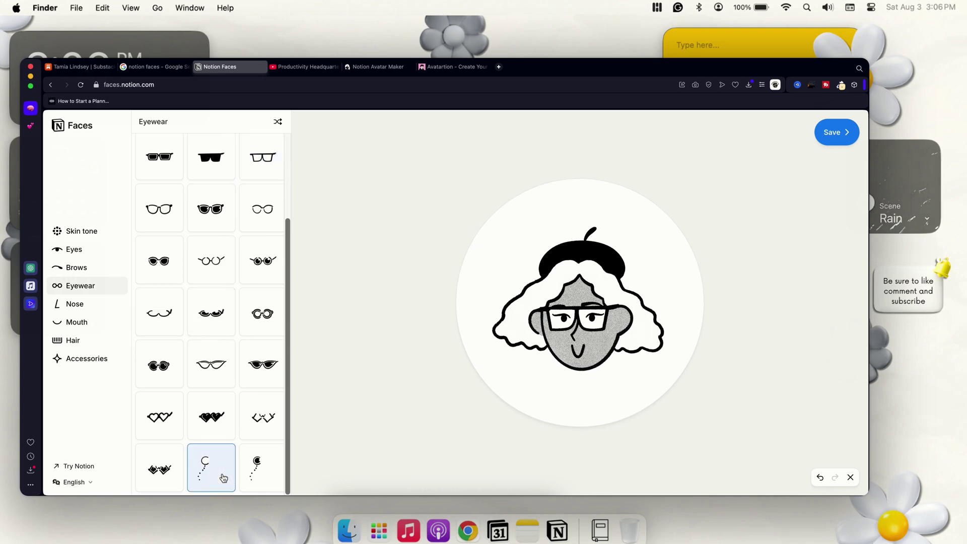
click(161, 227)
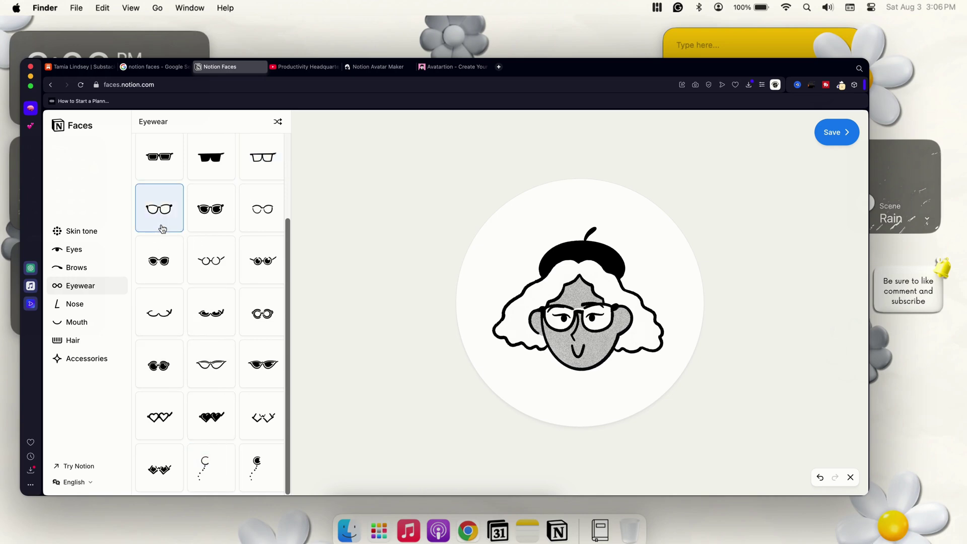
click(85, 304)
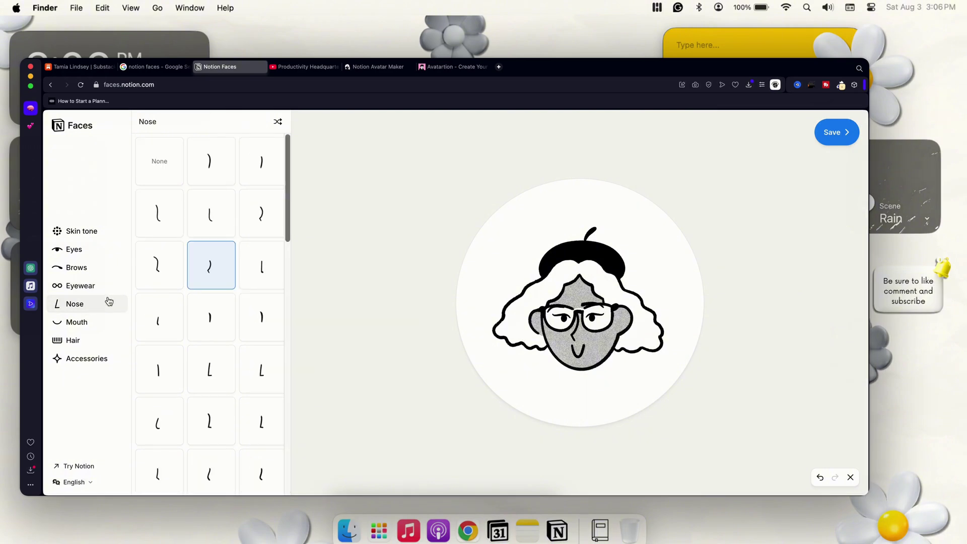
Try several nose shapes and keep a small curved nose, then show the Mouth styles.
scroll(227, 285, down, 3)
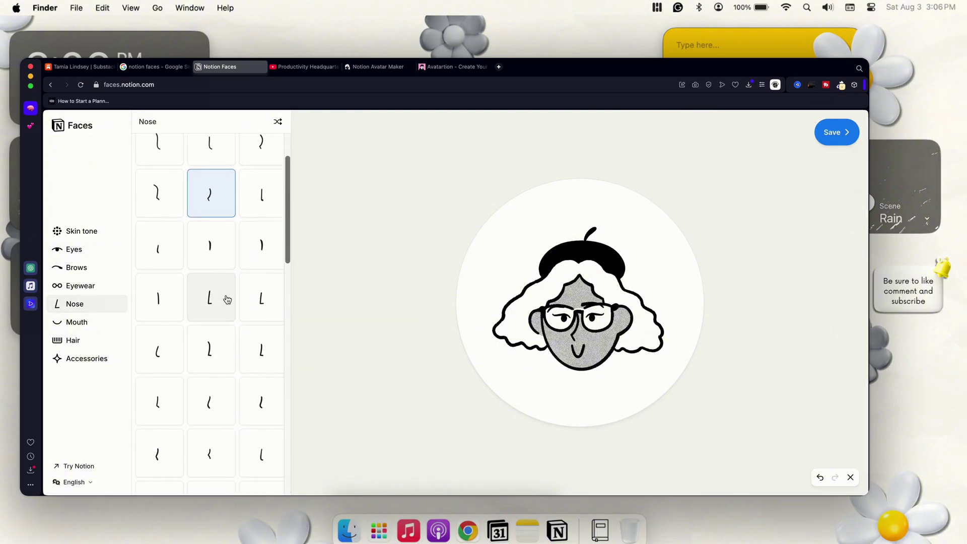
scroll(227, 300, down, 5)
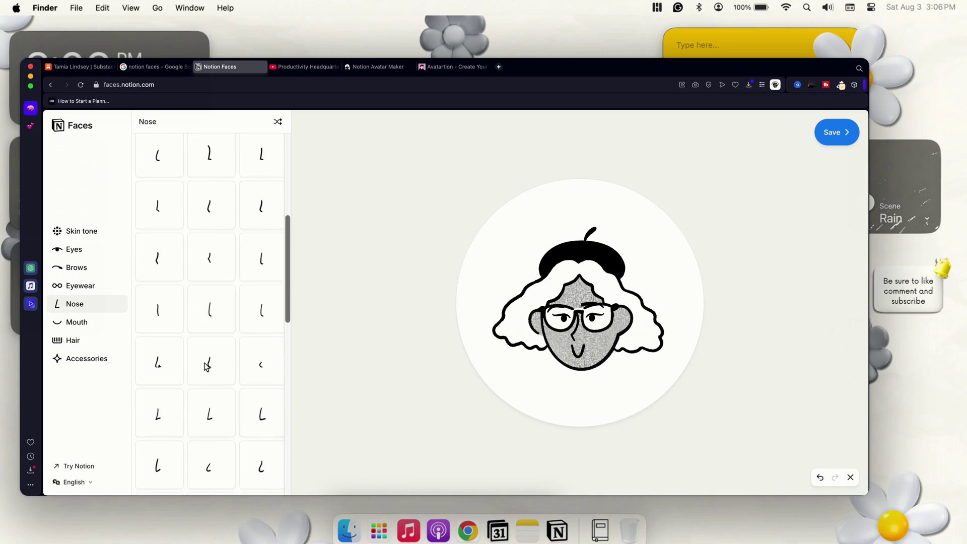
click(169, 374)
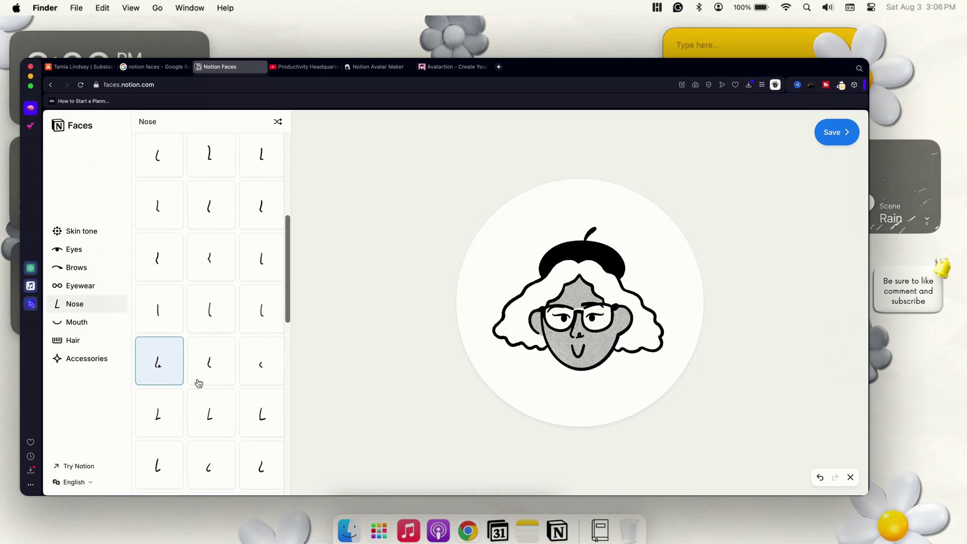
scroll(189, 403, down, 2)
scroll(225, 255, down, 1)
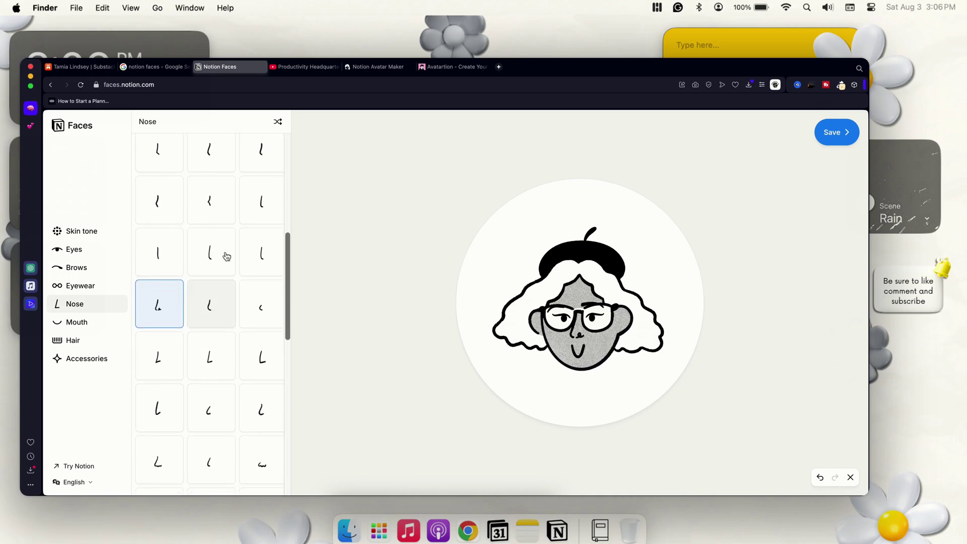
click(208, 222)
click(209, 221)
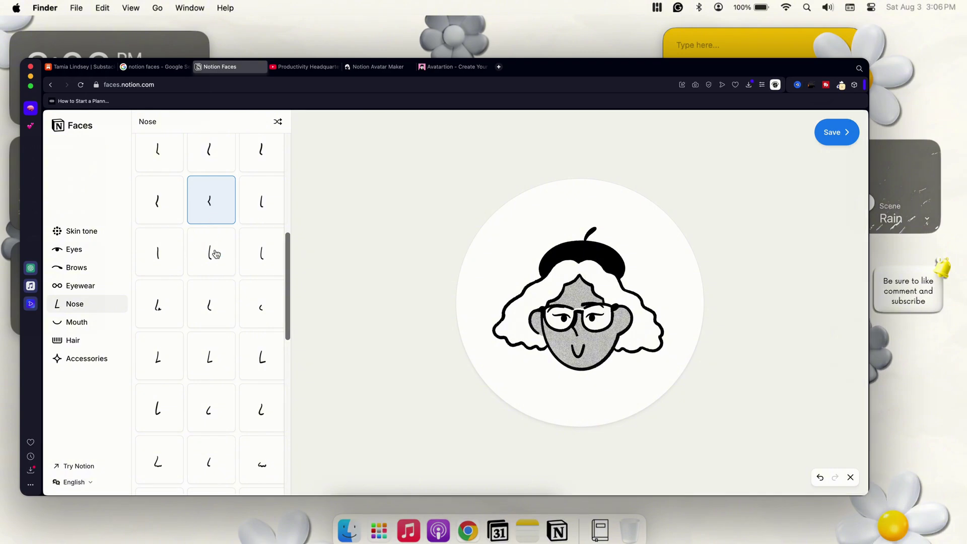
scroll(248, 423, down, 1)
click(216, 440)
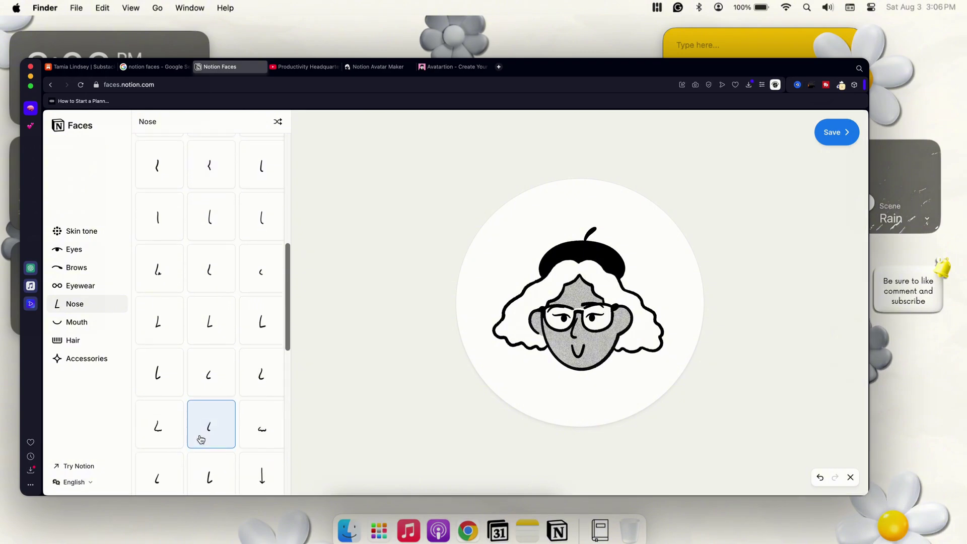
scroll(161, 443, down, 1)
click(163, 444)
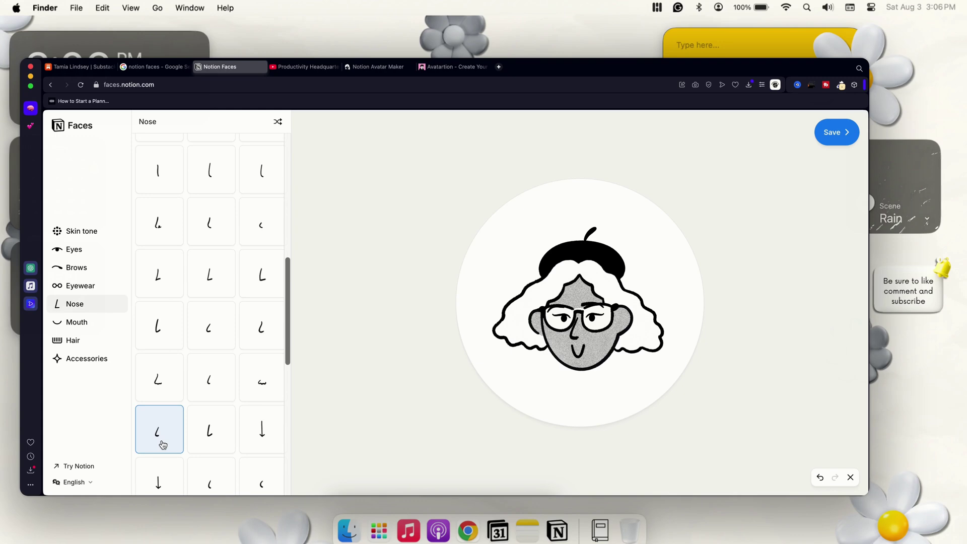
scroll(218, 428, down, 3)
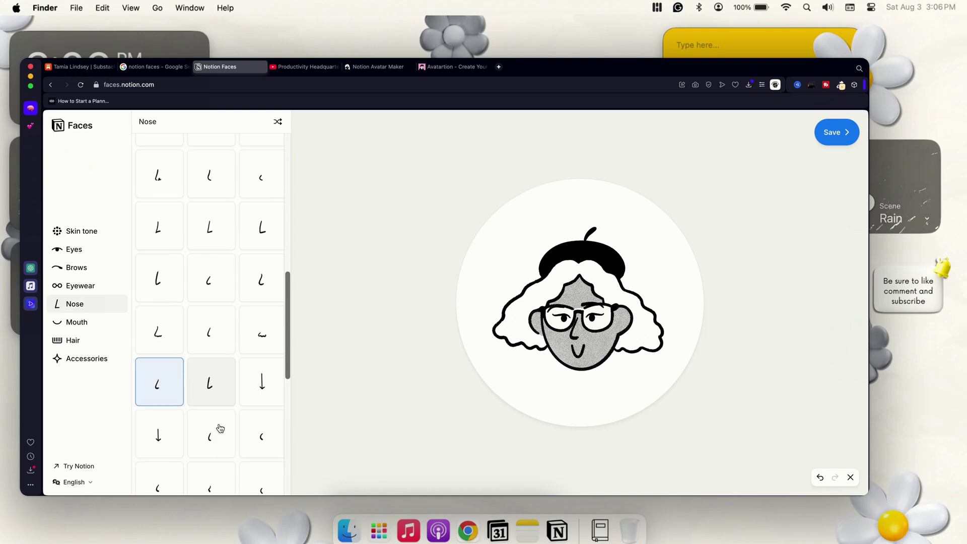
click(91, 330)
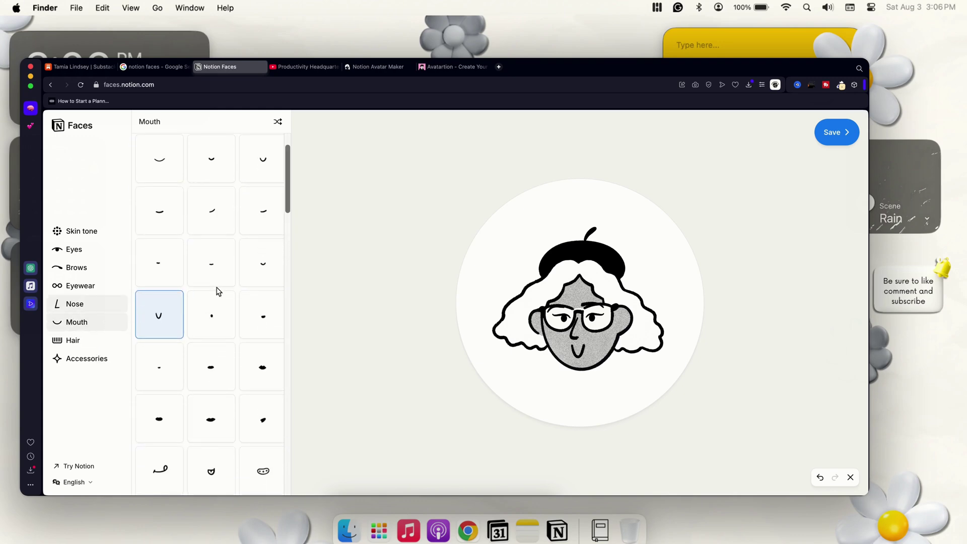
Give the portrait the wide toothy grin from the Mouth grid.
scroll(246, 324, down, 2)
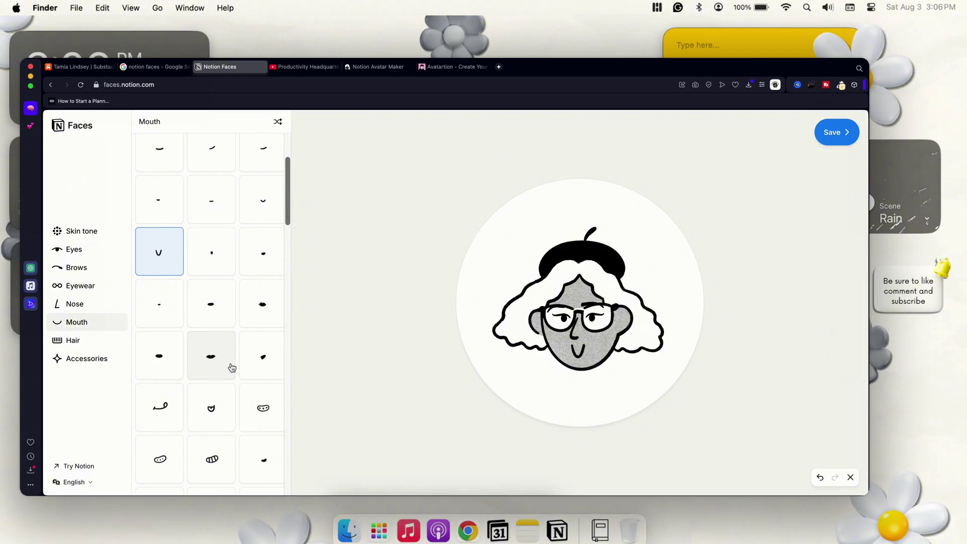
click(226, 456)
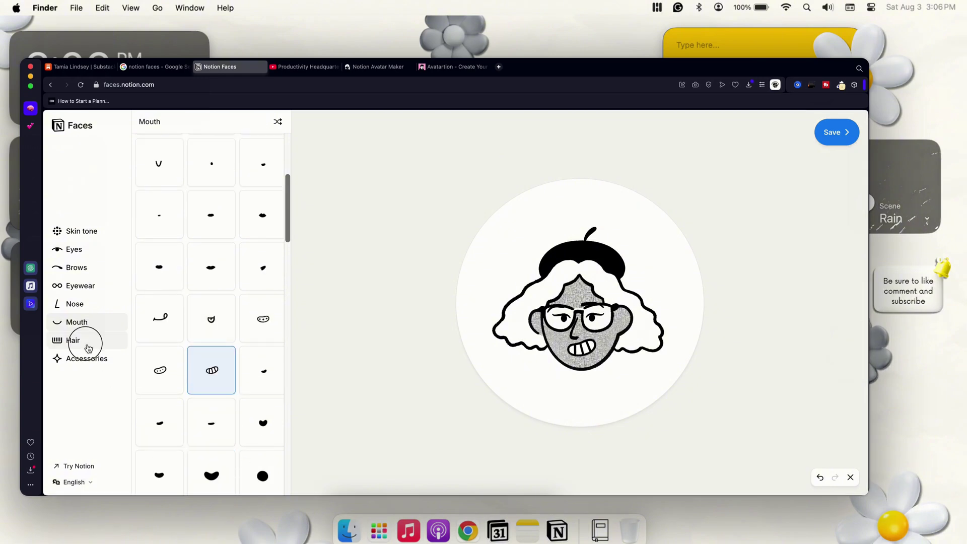
click(88, 346)
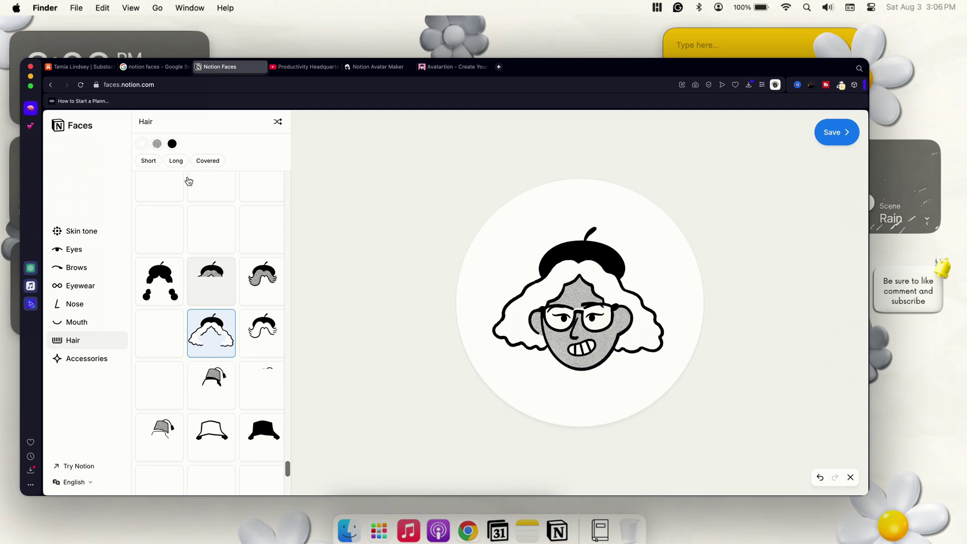
Filter to Short hairstyles and try a fluffy style in grey, then in black.
click(156, 165)
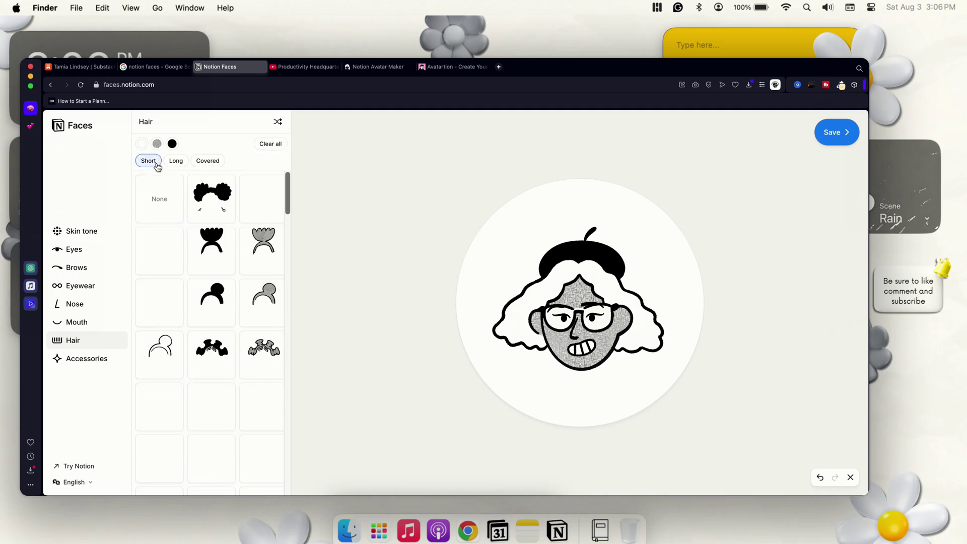
scroll(182, 340, down, 5)
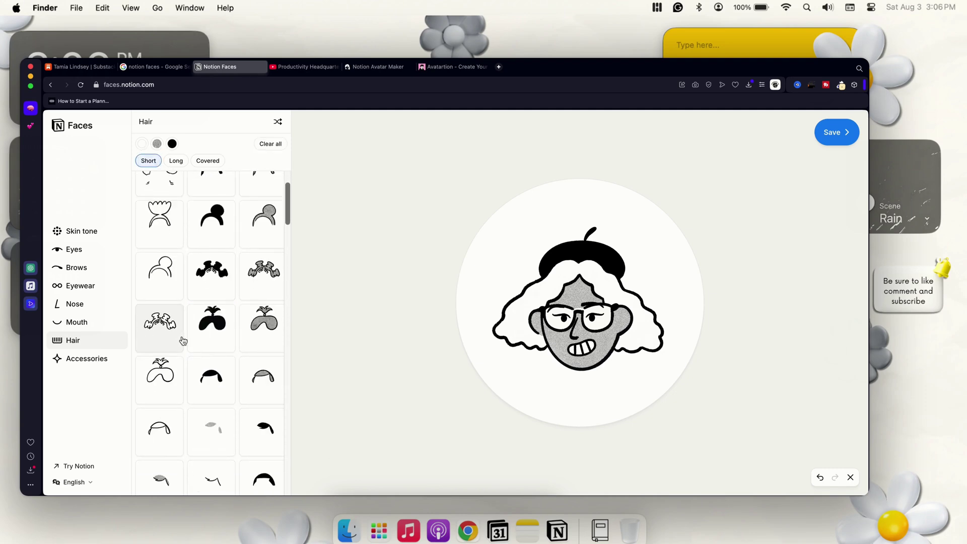
scroll(181, 339, down, 5)
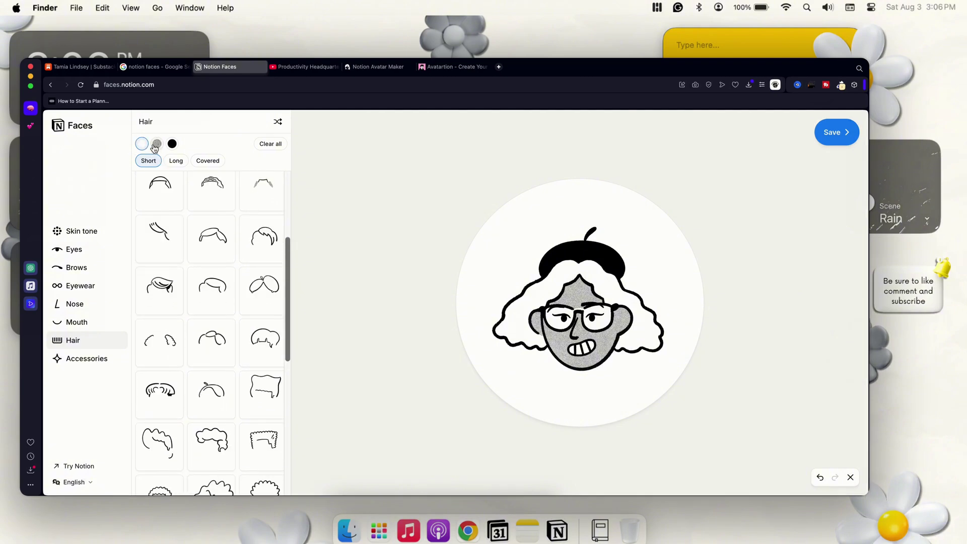
click(256, 339)
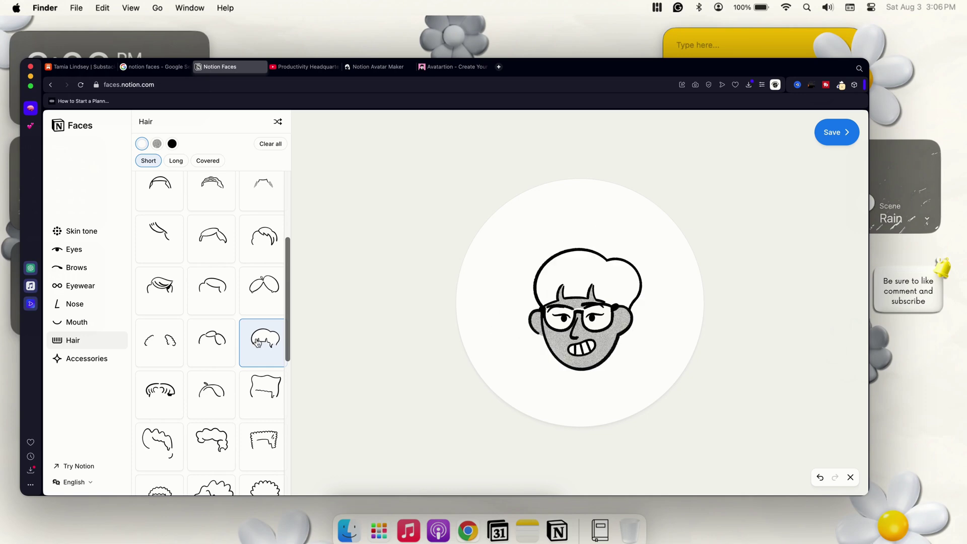
click(159, 149)
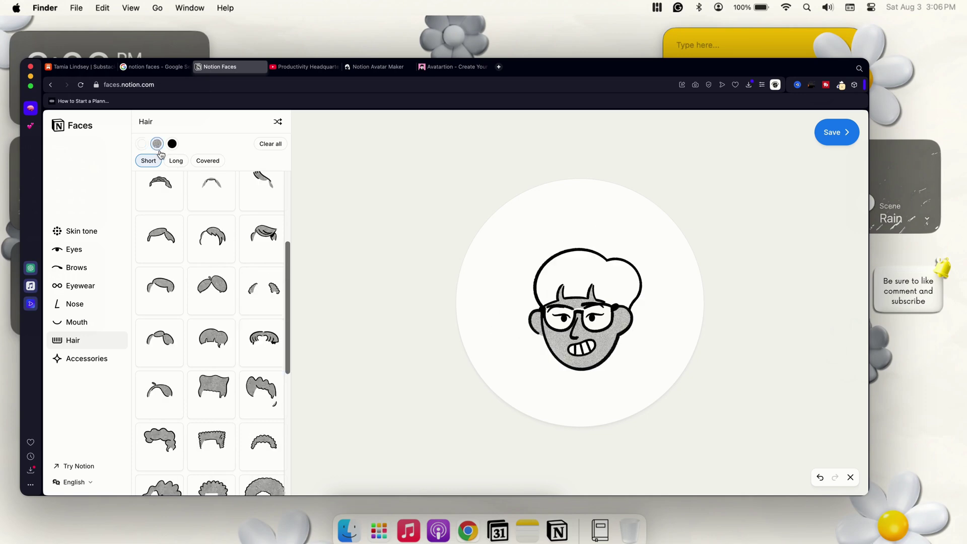
click(212, 327)
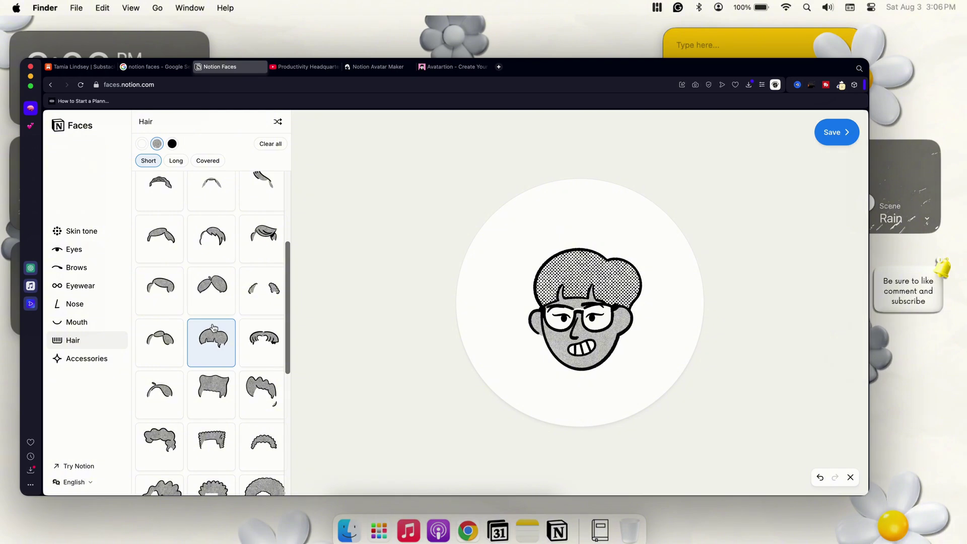
click(171, 144)
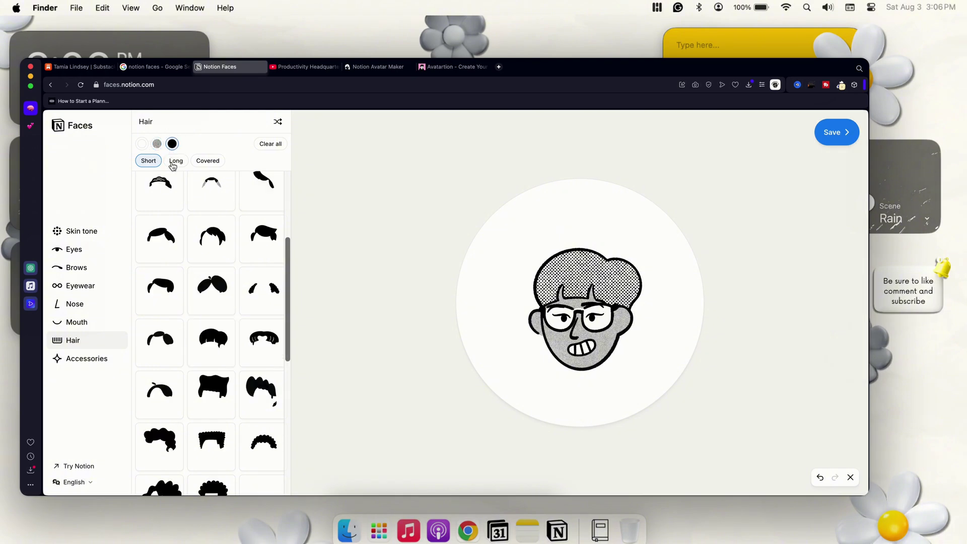
click(220, 322)
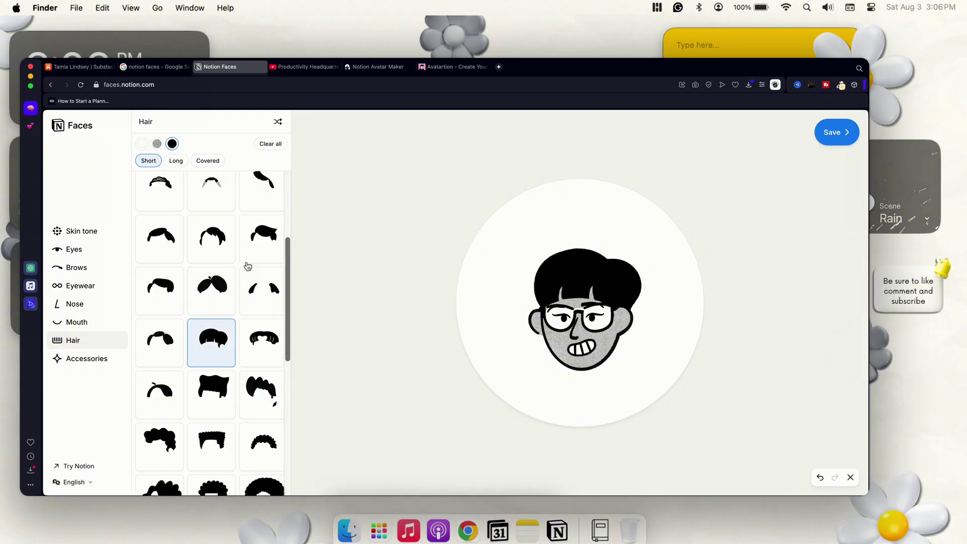
Choose the black short hairstyle with headphones.
scroll(248, 266, up, 4)
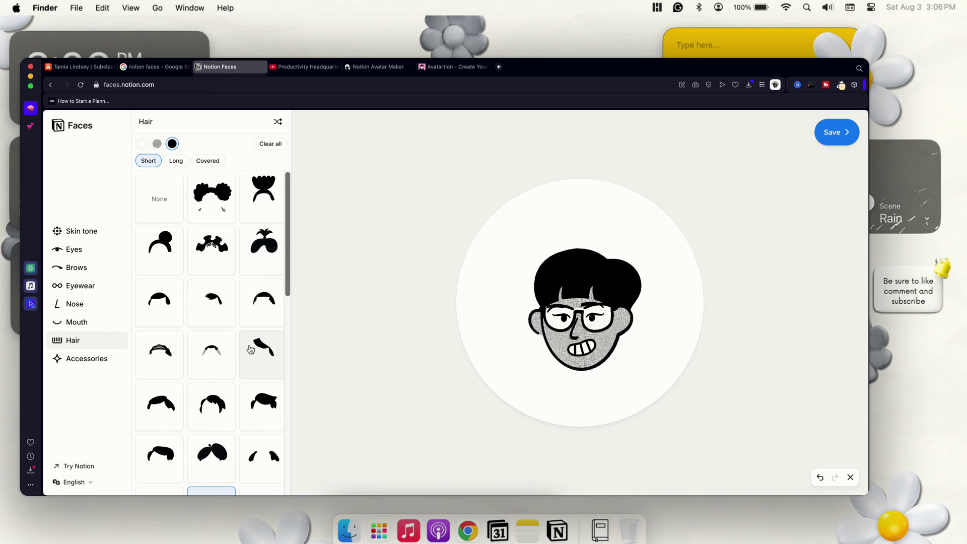
scroll(207, 347, down, 5)
scroll(204, 355, down, 6)
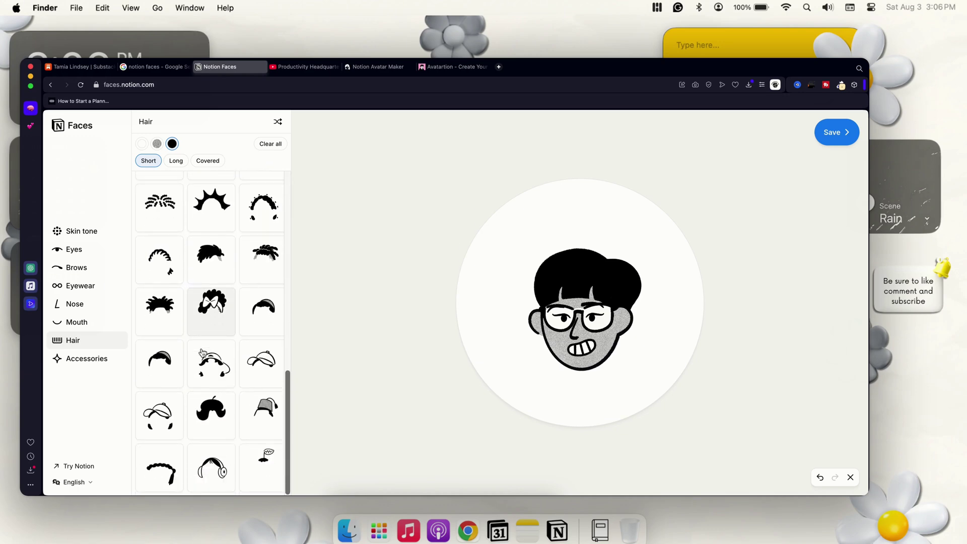
scroll(211, 369, up, 2)
scroll(190, 367, down, 2)
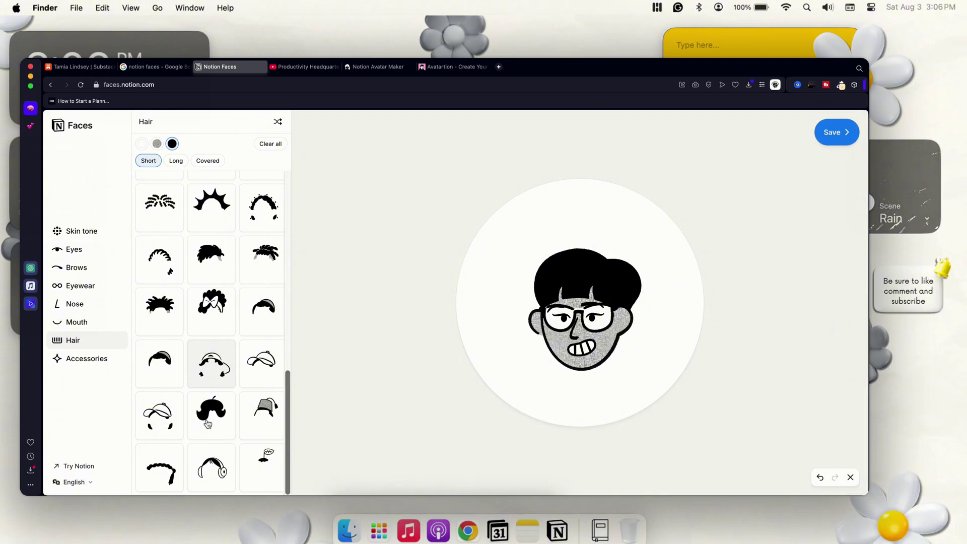
click(219, 476)
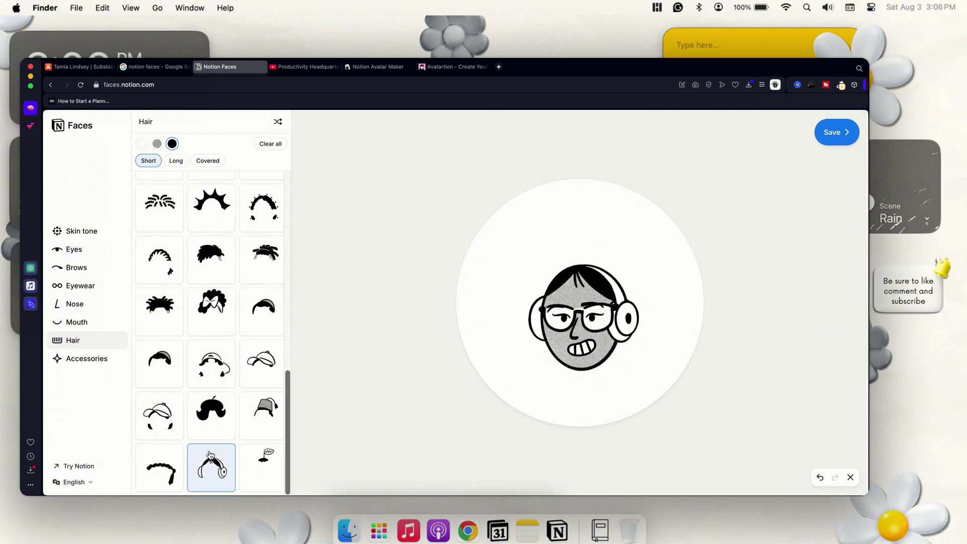
click(181, 162)
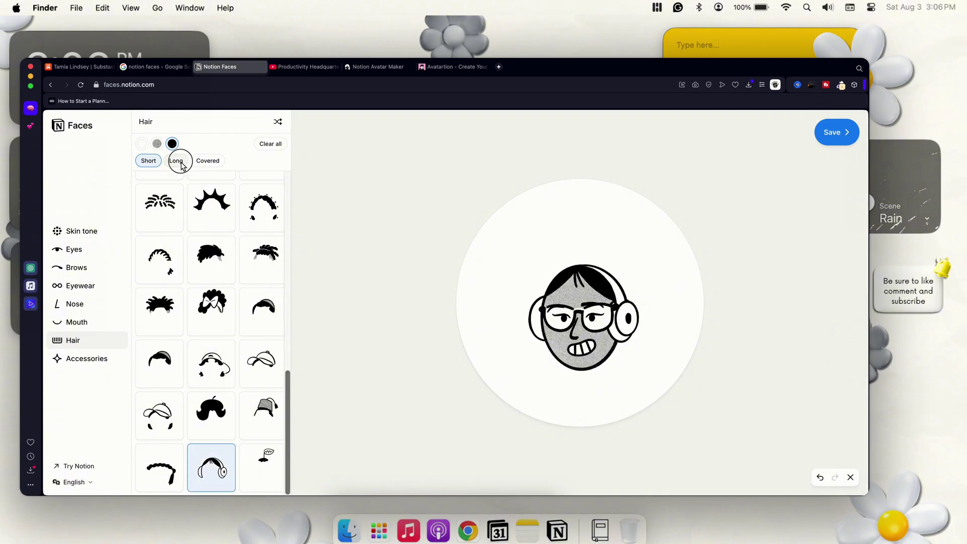
Under Covered hairstyles, try cap styles and keep the baseball cap over short hair.
click(215, 162)
scroll(209, 347, down, 5)
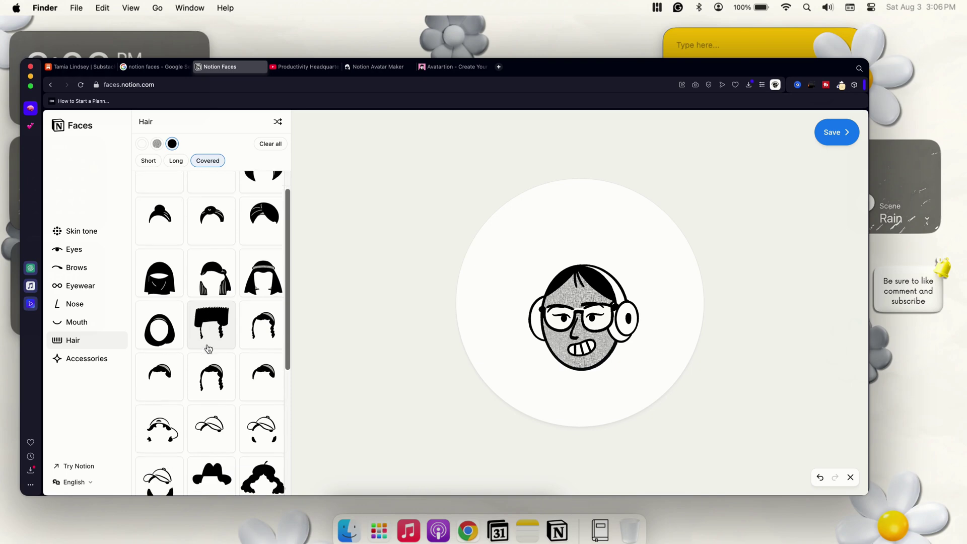
scroll(208, 348, down, 2)
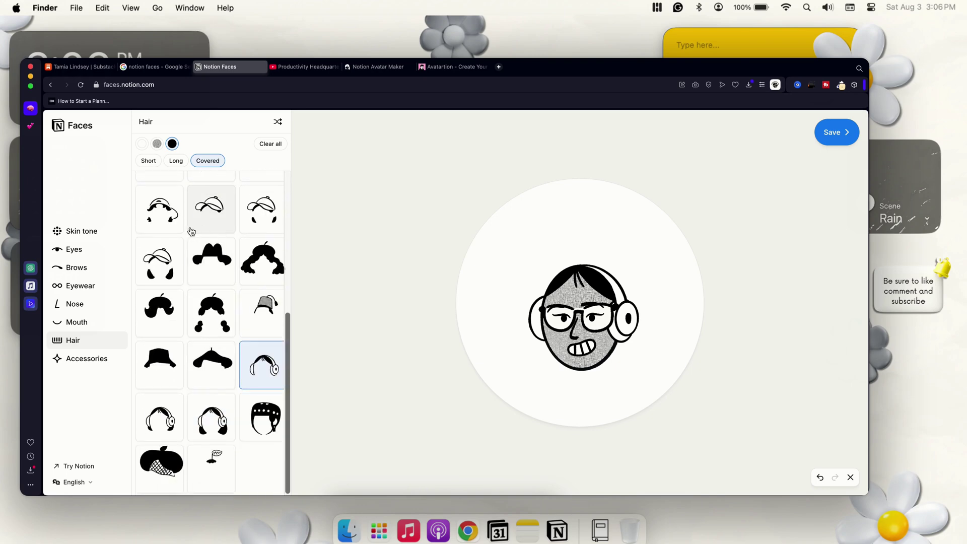
click(162, 221)
click(170, 273)
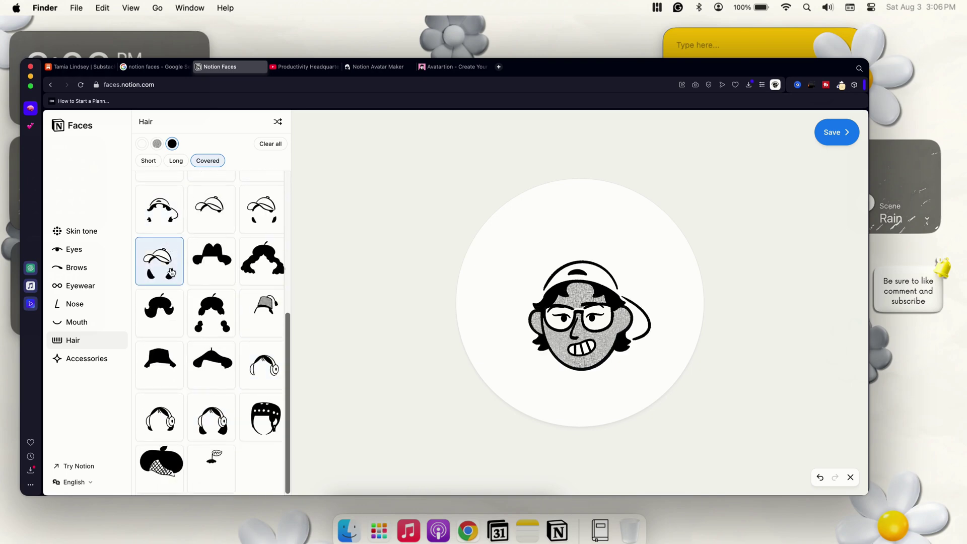
click(253, 223)
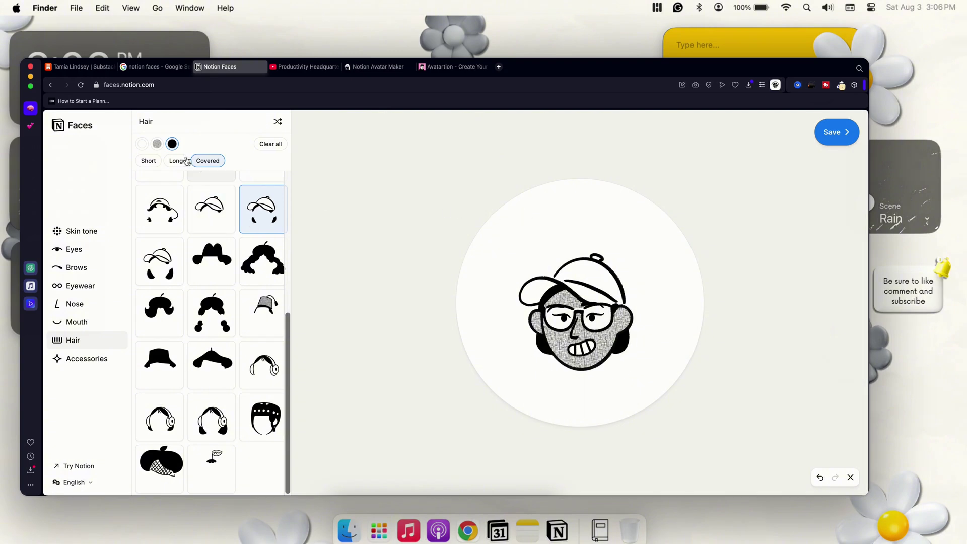
click(157, 145)
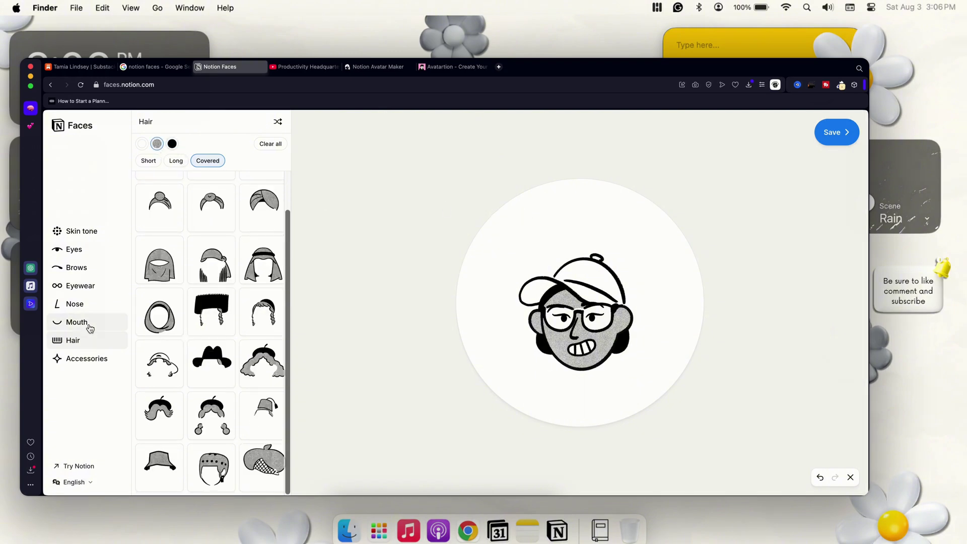
Add the graduation-cap accessory so it sits above the portrait's baseball cap.
click(89, 366)
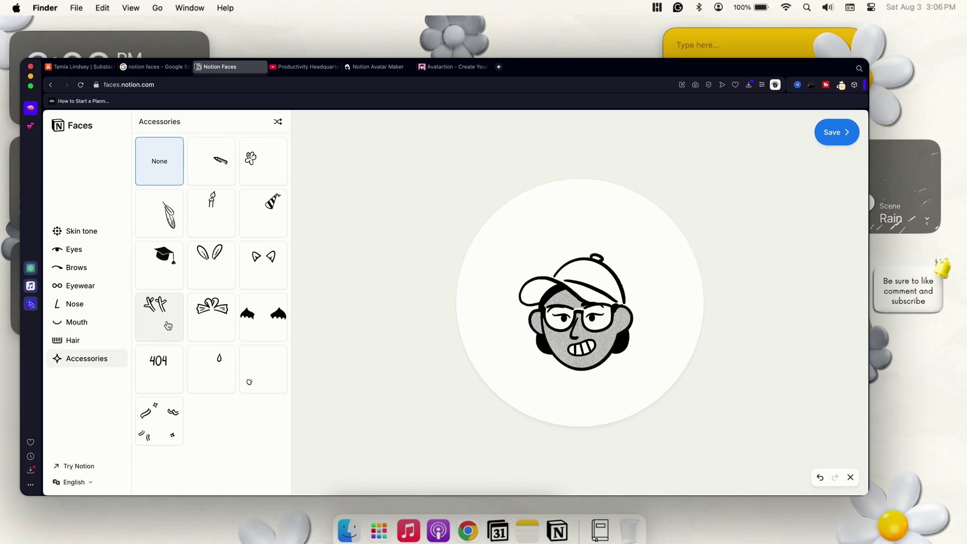
click(168, 265)
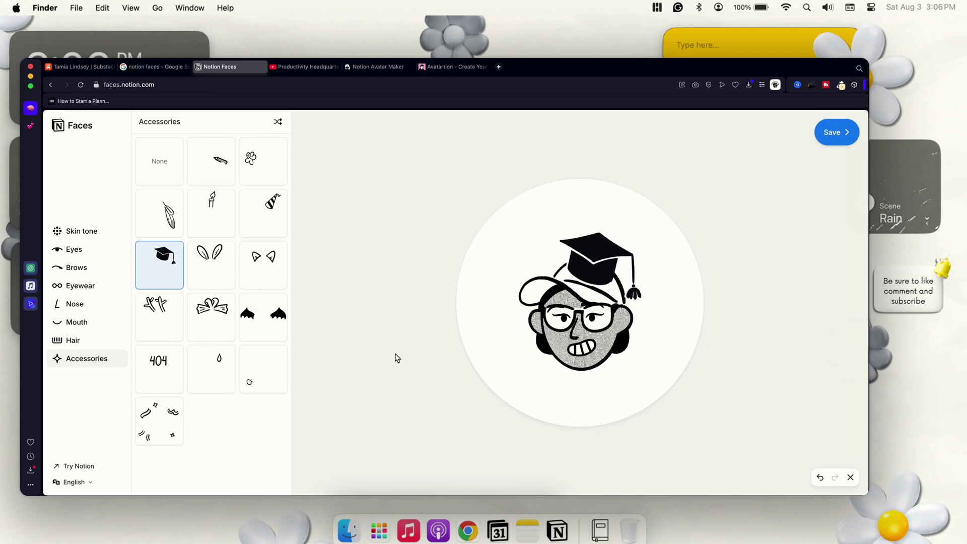
Move on to customizing and set the portrait headline to 'Productivity HQ'.
click(833, 130)
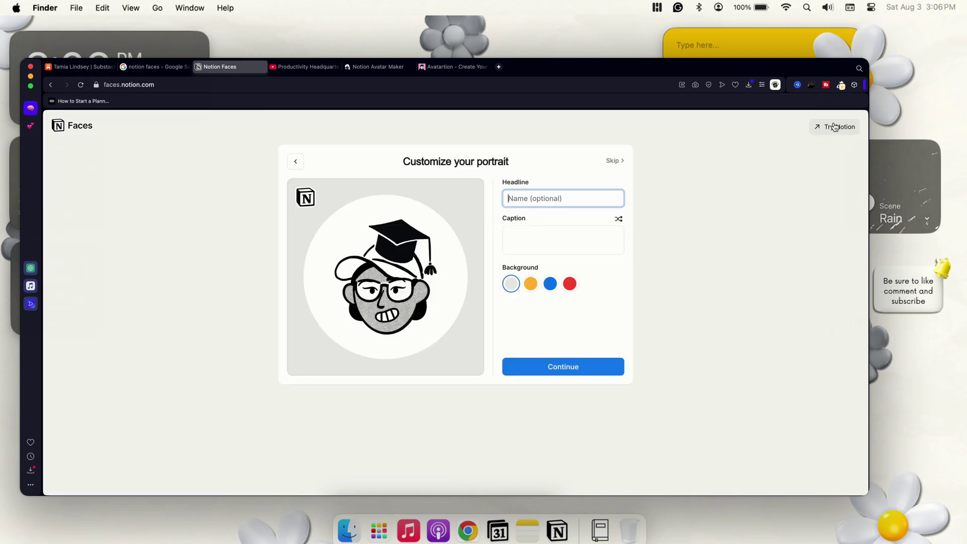
click(557, 198)
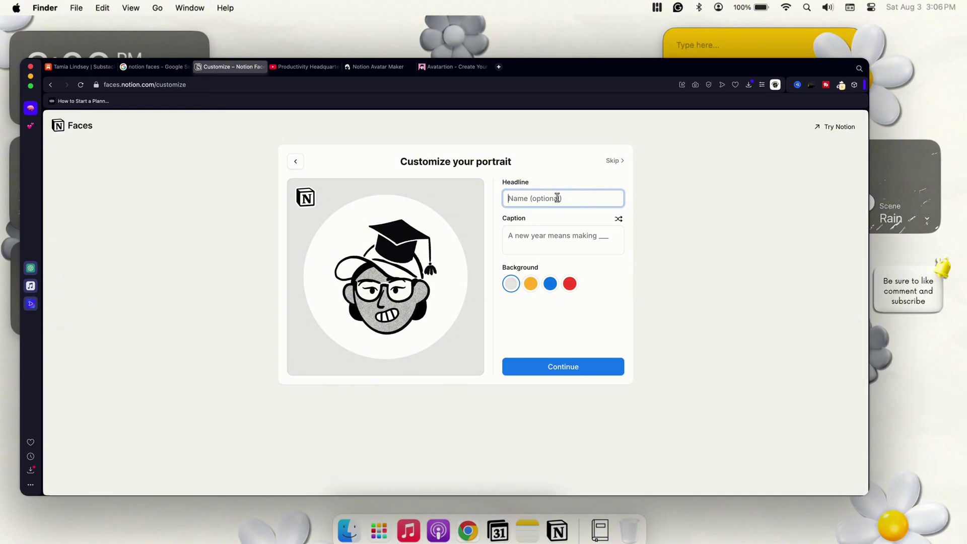
text(Pro)
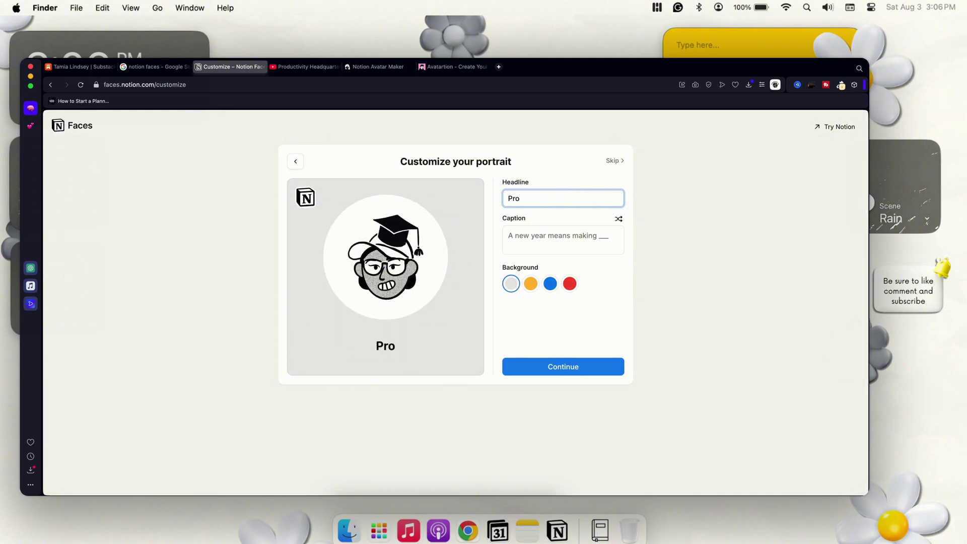
text(ductivity )
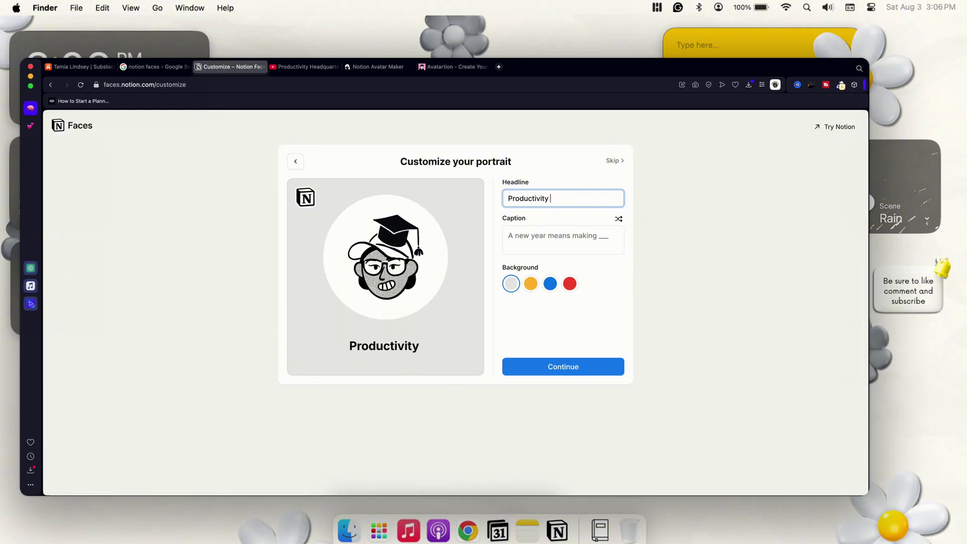
text(Head)
key(BackSpace)
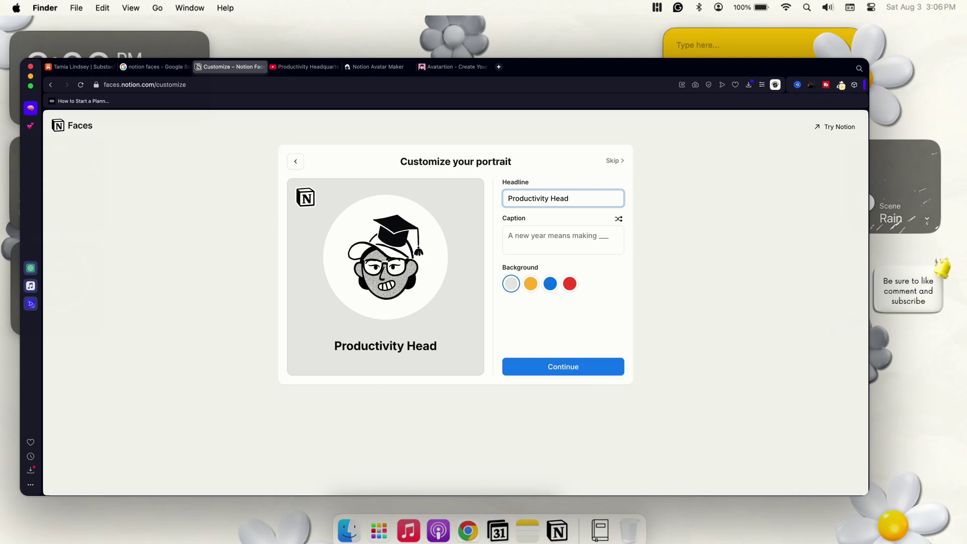
text(qua)
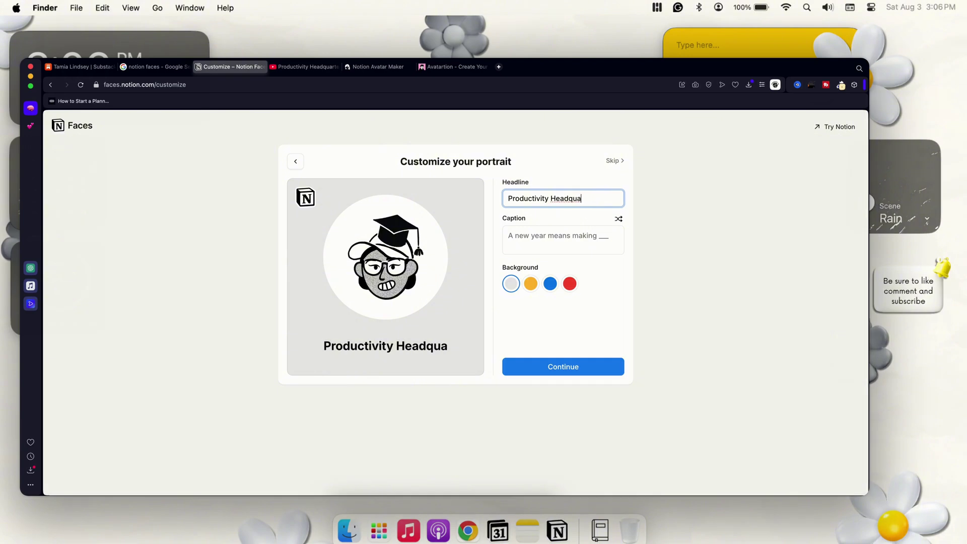
key(BackSpace)
key(BackSpace)
key(BackSpace)
key(BackSpace)
key(BackSpace)
key(BackSpace)
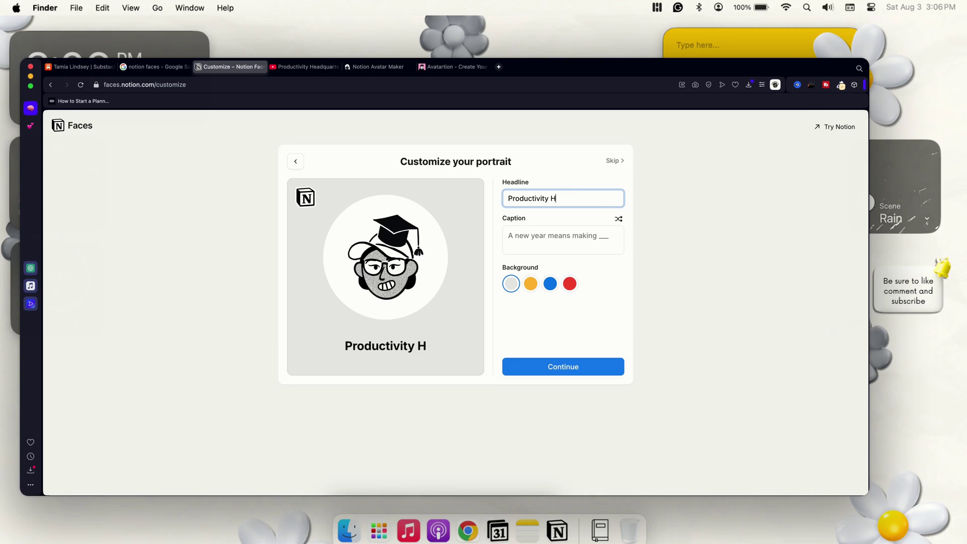
text(Q)
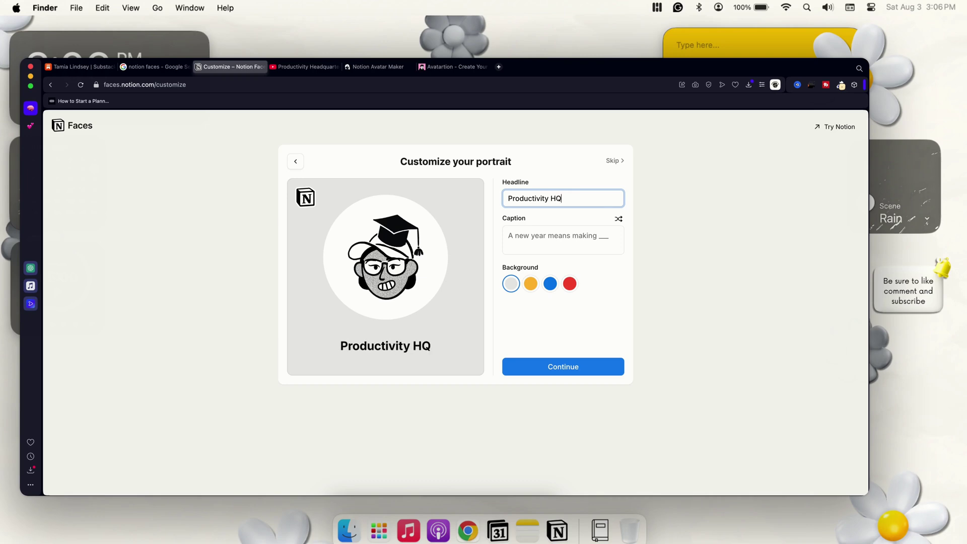
Caption the portrait 'Everything you need right at your fingertips', fixing the final-letter typo.
click(548, 229)
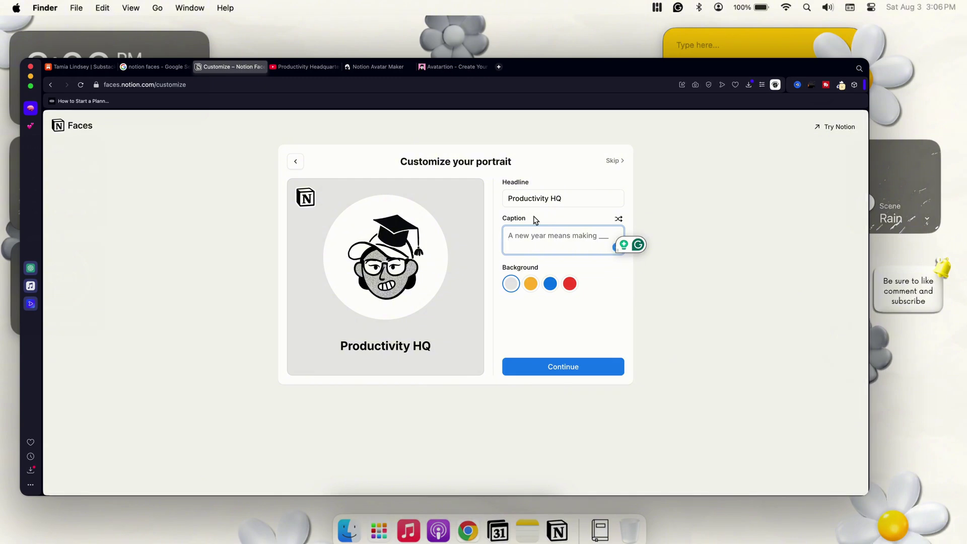
text(Ev)
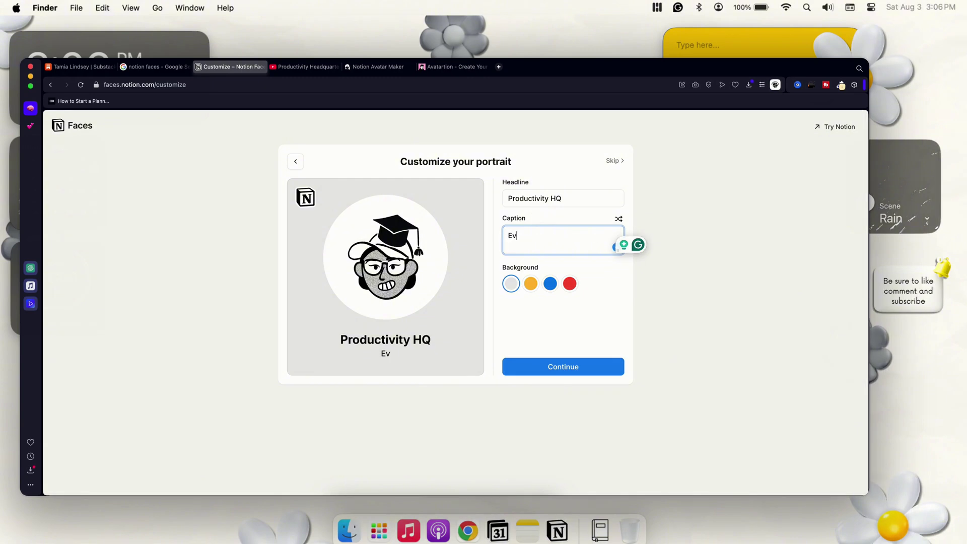
text(erything you need )
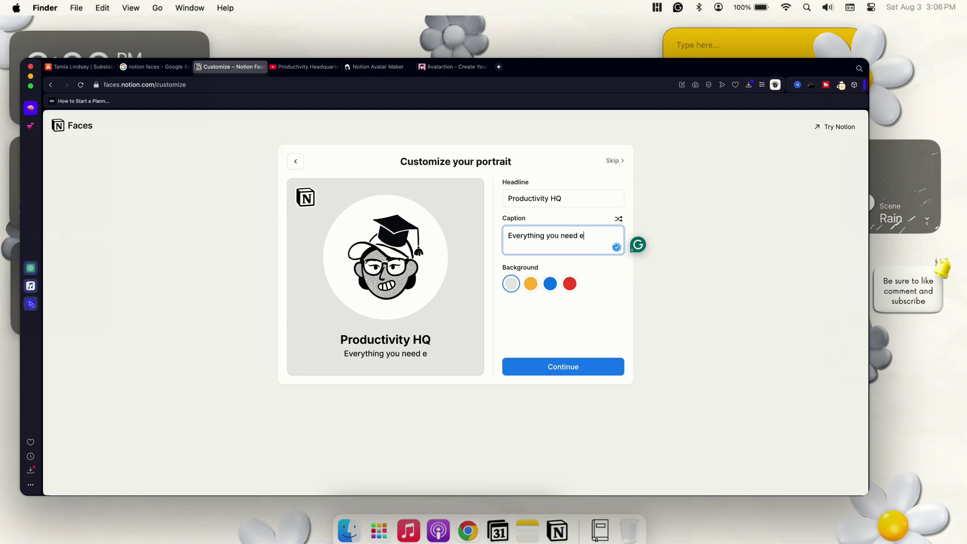
text(right at your)
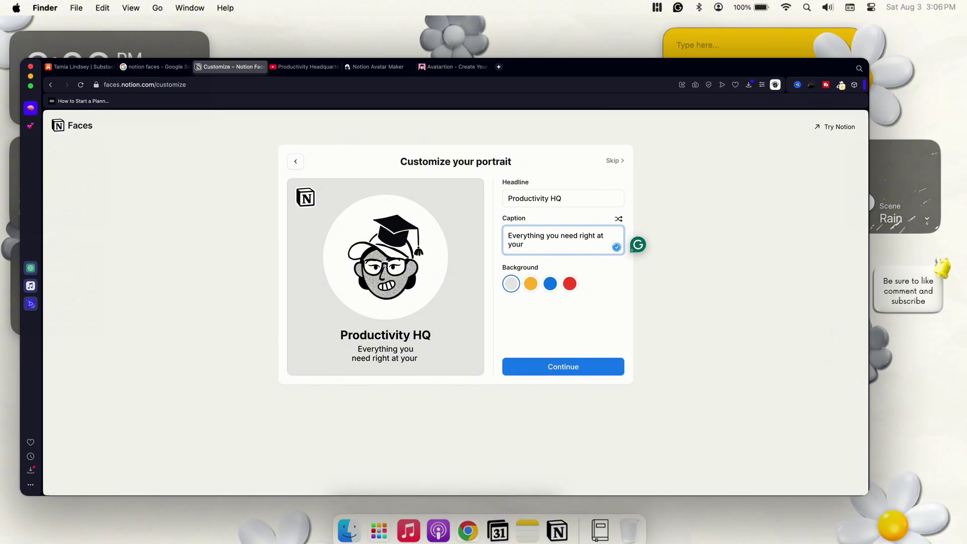
text( fingertipd)
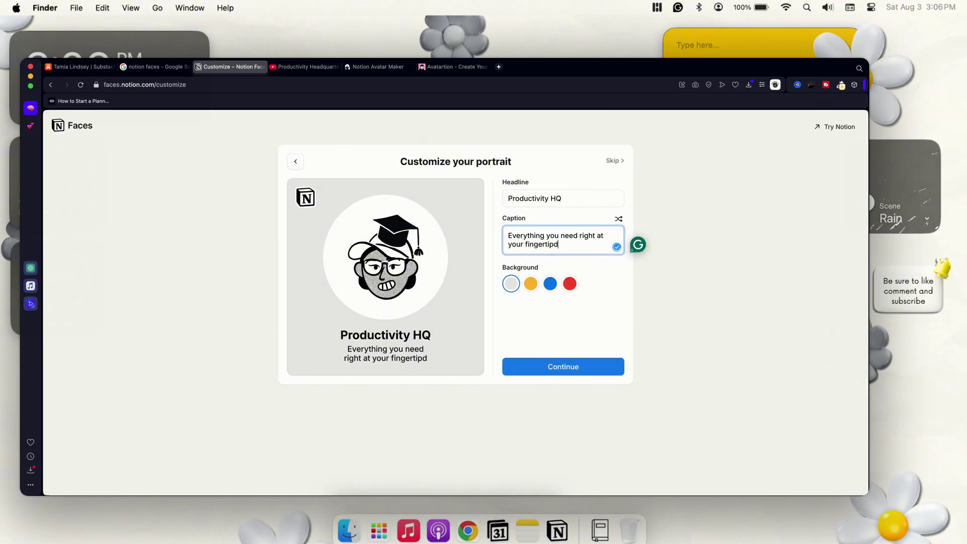
key(BackSpace)
text(s)
Give the portrait a red background after trying yellow and blue, then continue to download.
click(527, 287)
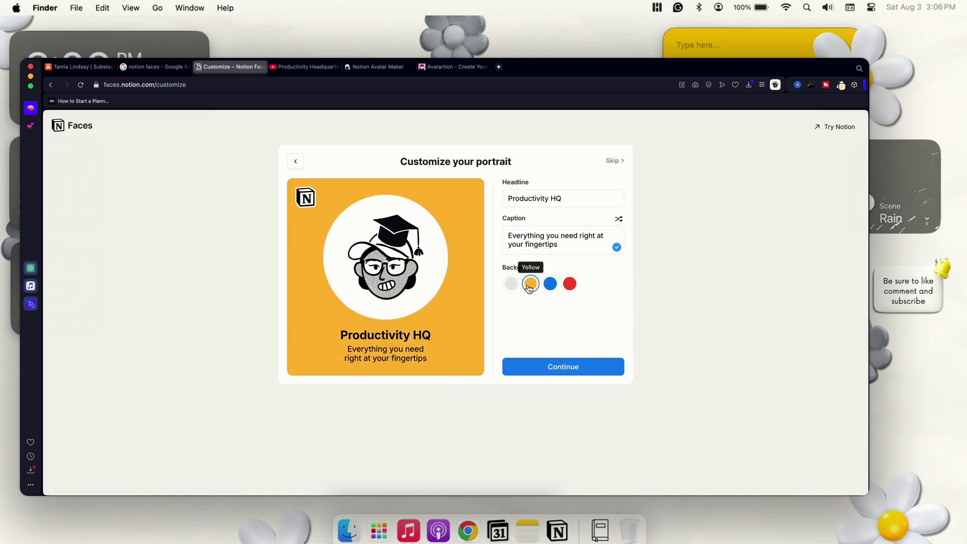
click(550, 284)
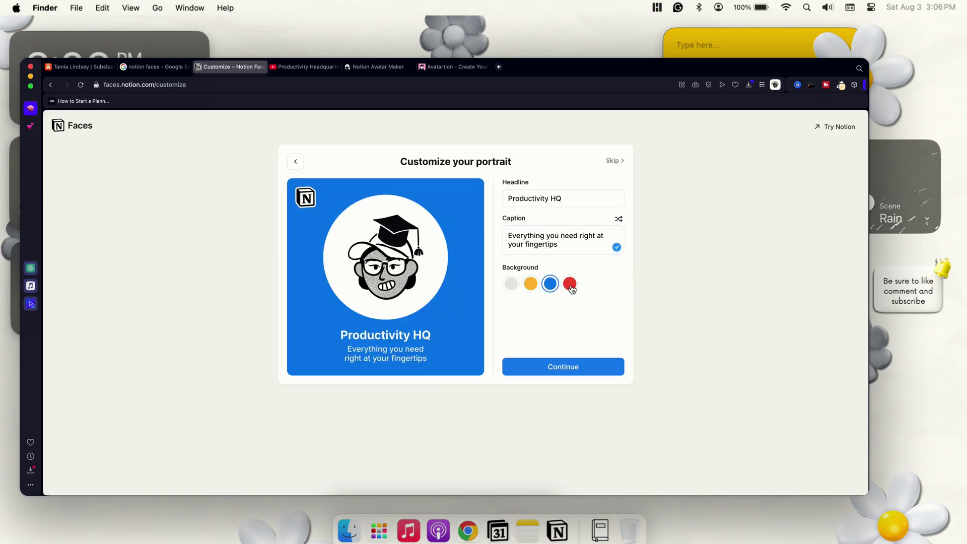
click(566, 290)
click(583, 369)
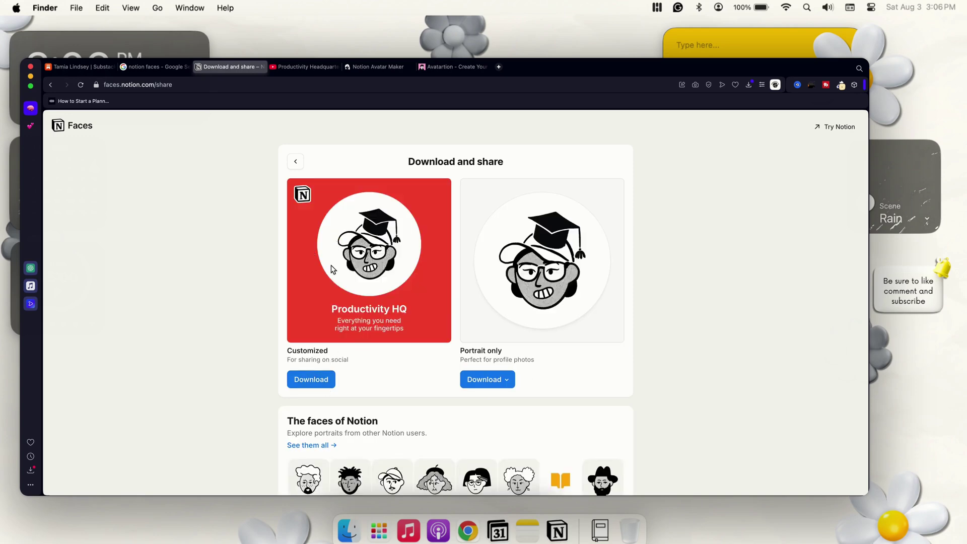
Review the portrait-only download background choices, then scroll to the 'Add your portrait to Notion' section.
click(493, 381)
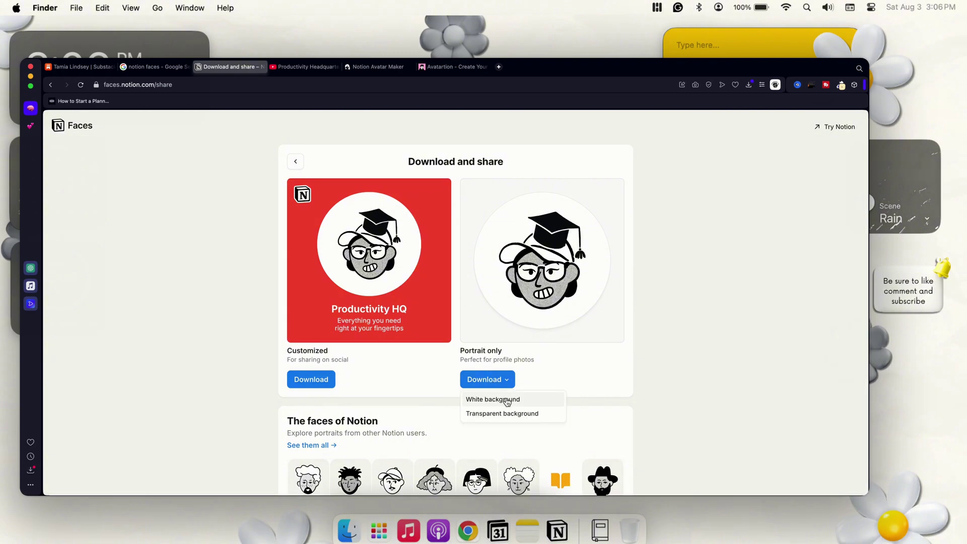
scroll(329, 373, down, 3)
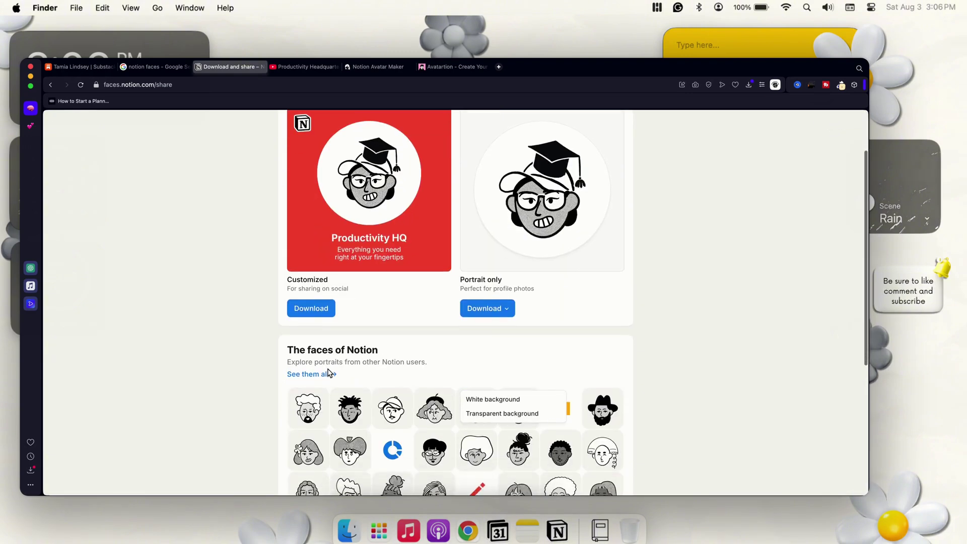
scroll(329, 373, down, 3)
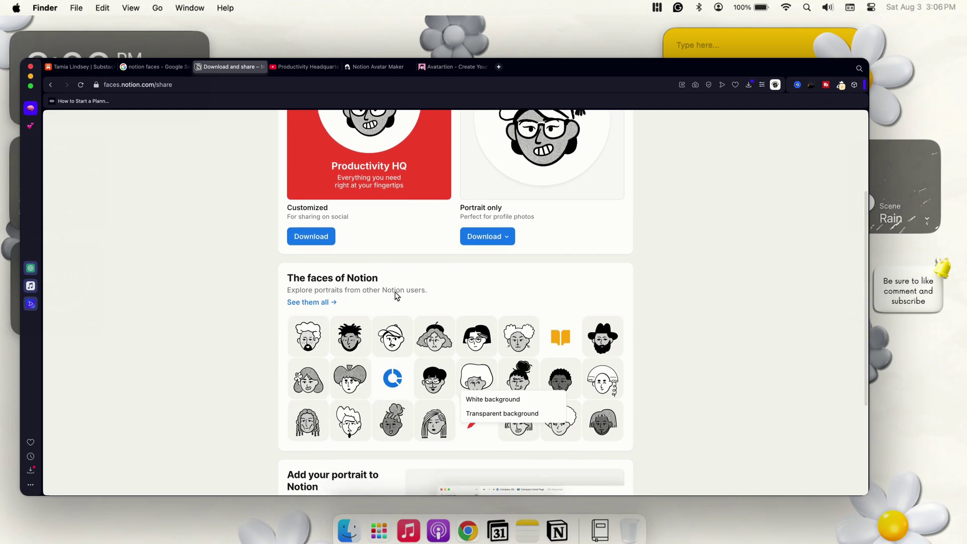
click(412, 278)
scroll(412, 285, down, 1)
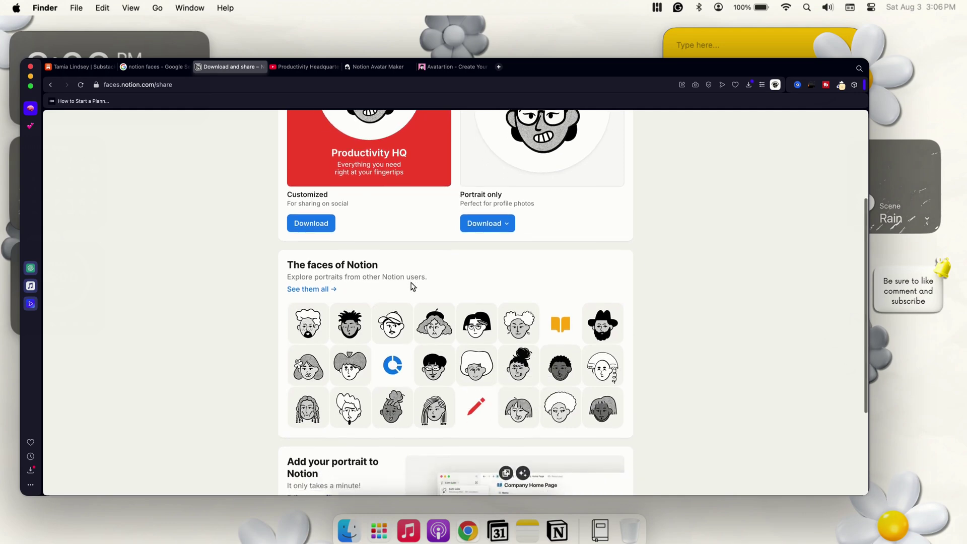
scroll(411, 287, down, 6)
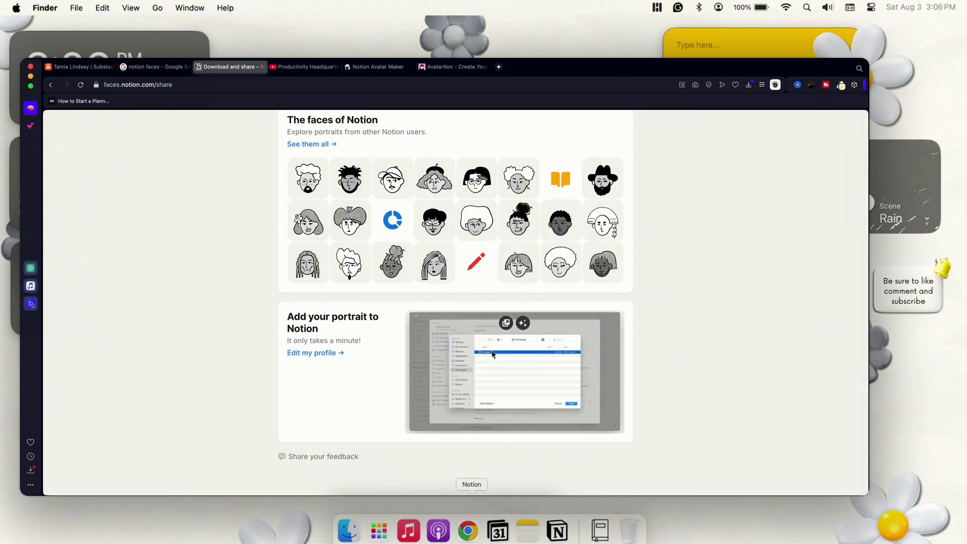
In the Notion desktop app, open Settings to the My account profile page.
click(472, 528)
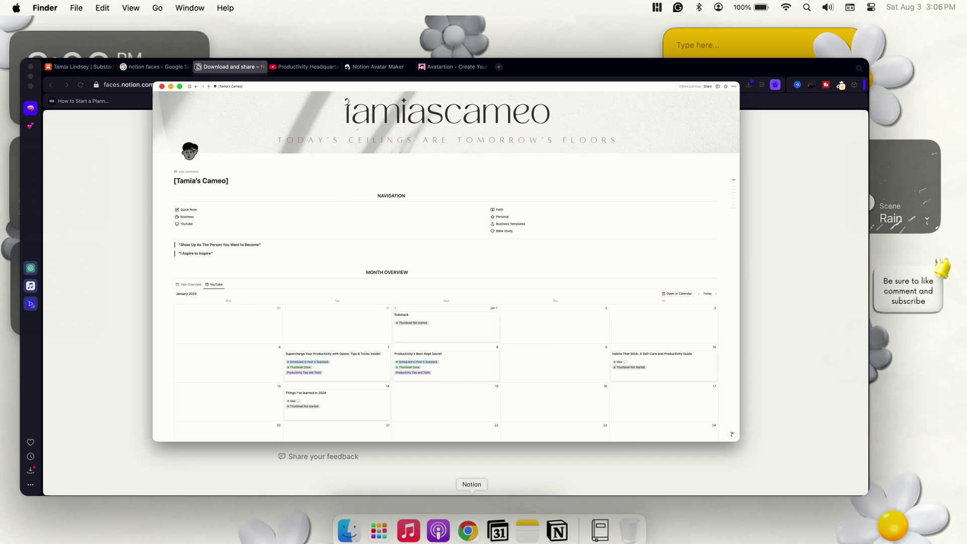
click(192, 88)
click(169, 117)
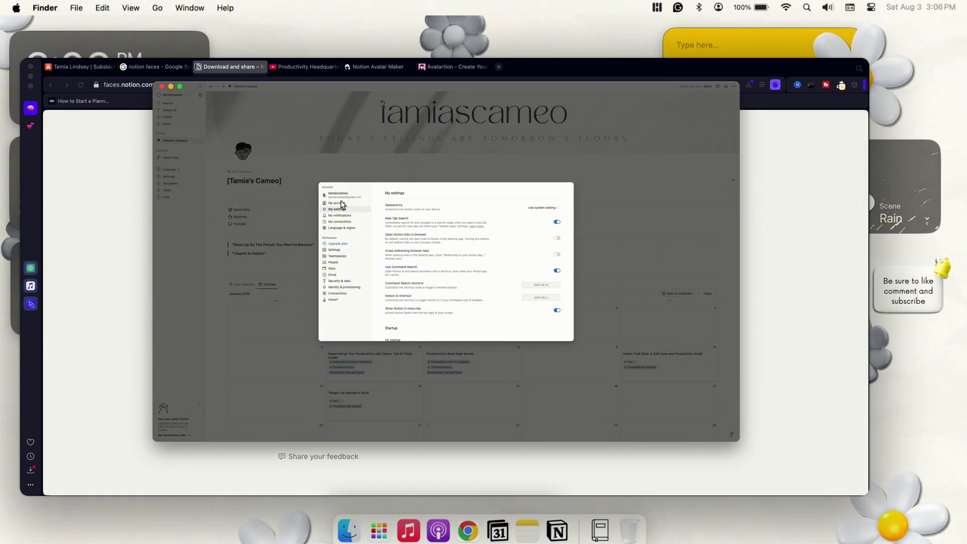
click(342, 203)
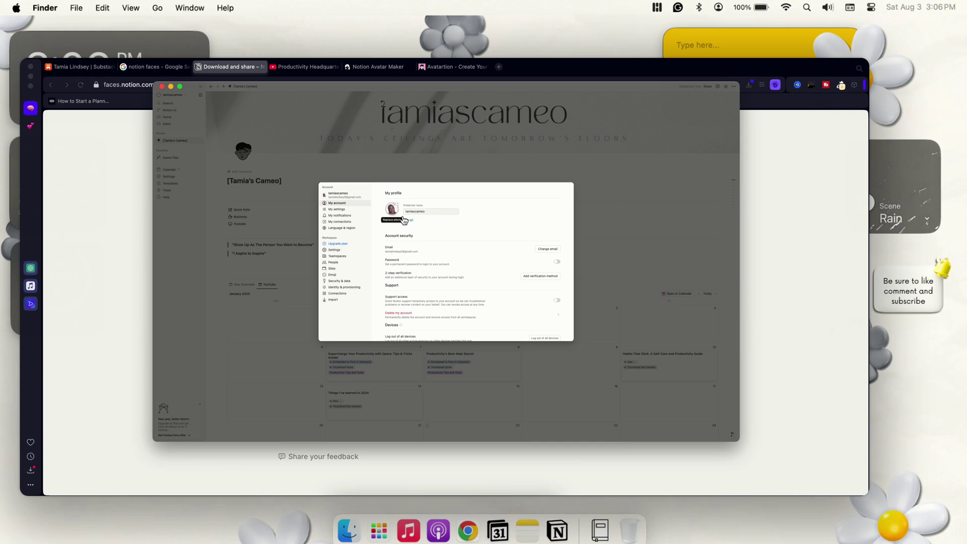
Upload IMG_7156.PNG from Downloads as the Notion profile photo.
click(403, 220)
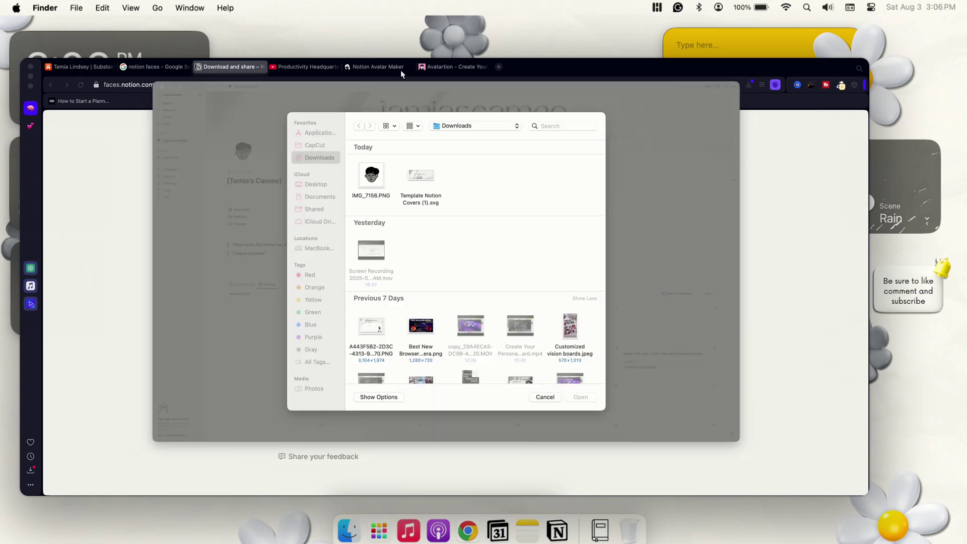
double_click(376, 179)
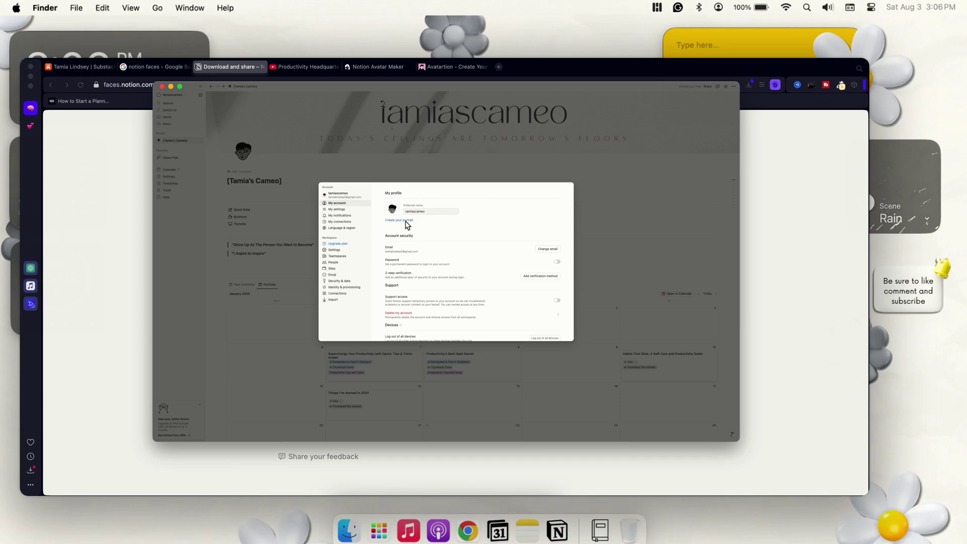
click(405, 221)
Confirm the new avatar in the Assign list of 'Productivity's Best-Kept Secret', then return to Faces.
click(405, 173)
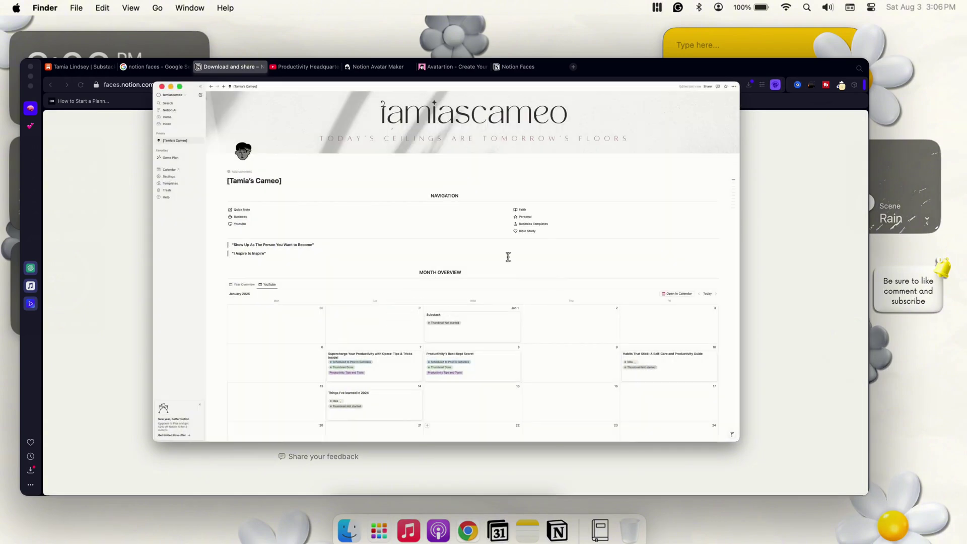
click(482, 373)
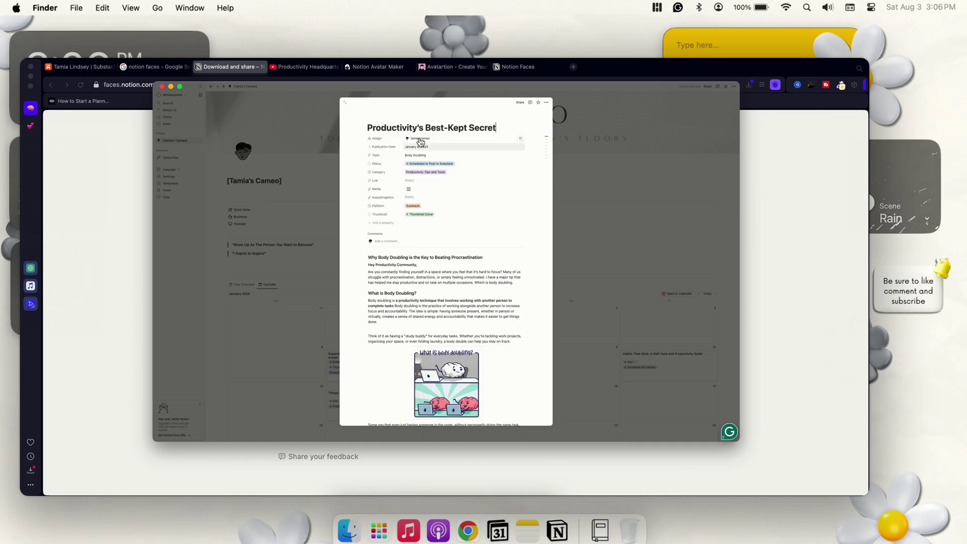
click(422, 137)
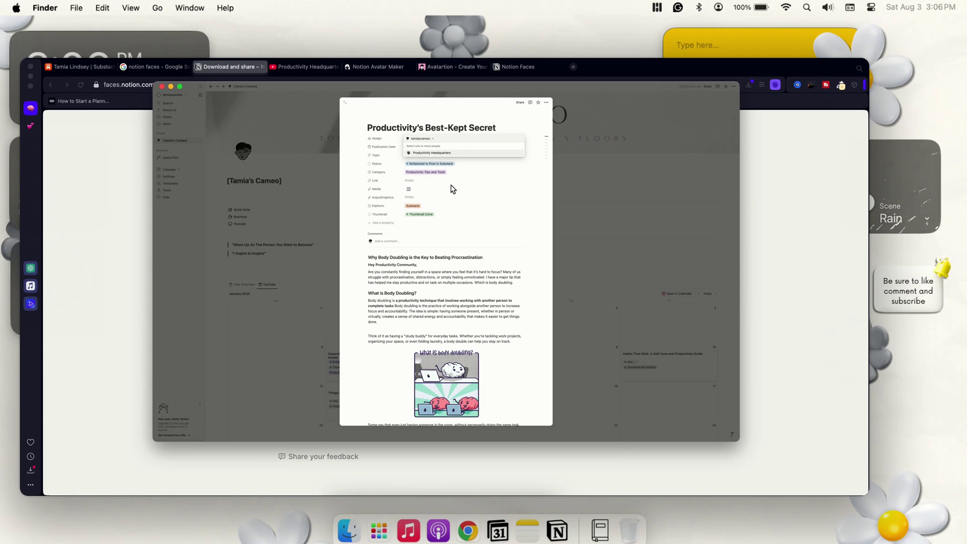
click(616, 188)
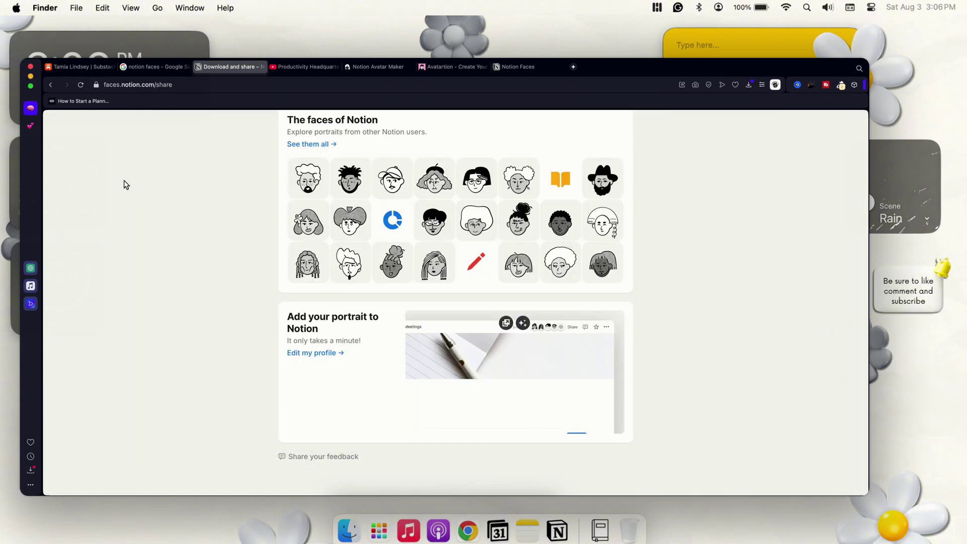
click(124, 183)
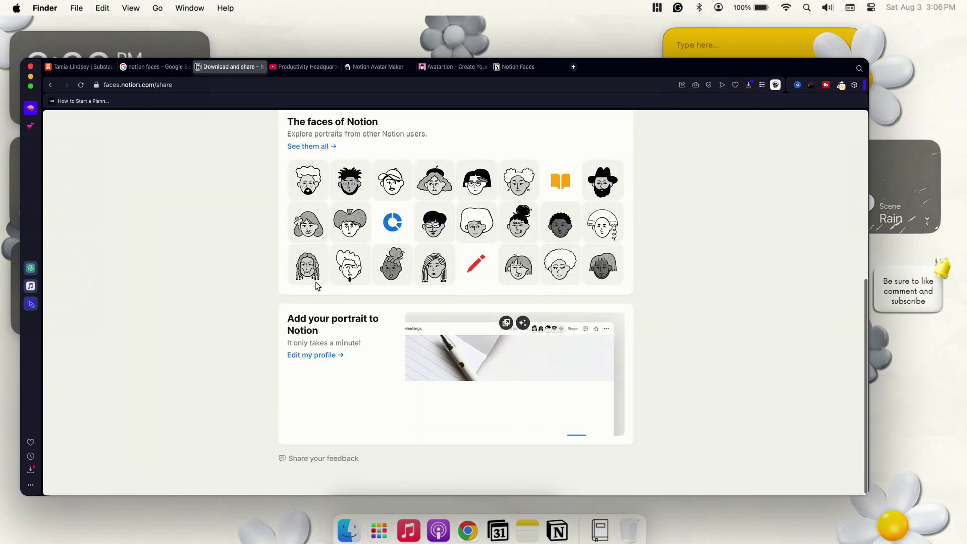
scroll(404, 309, up, 5)
scroll(407, 309, up, 5)
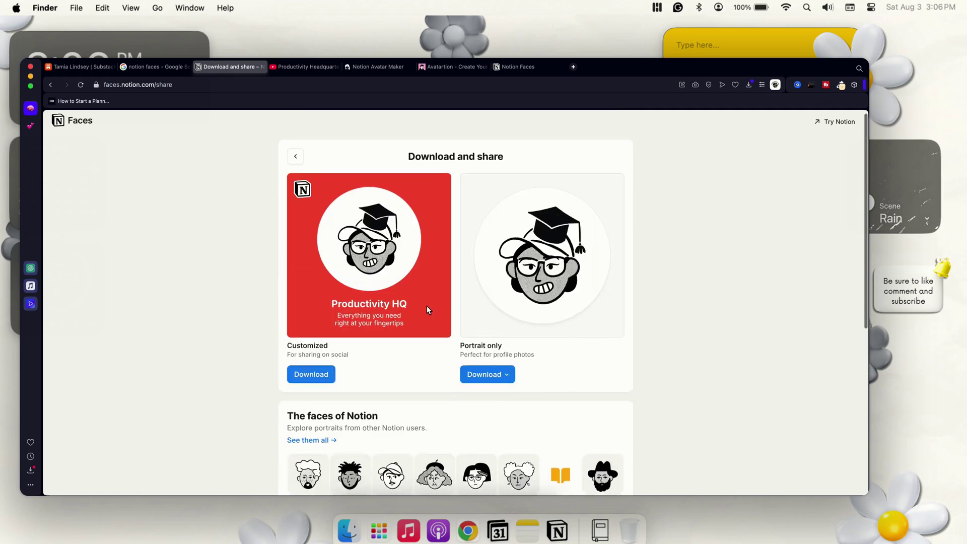